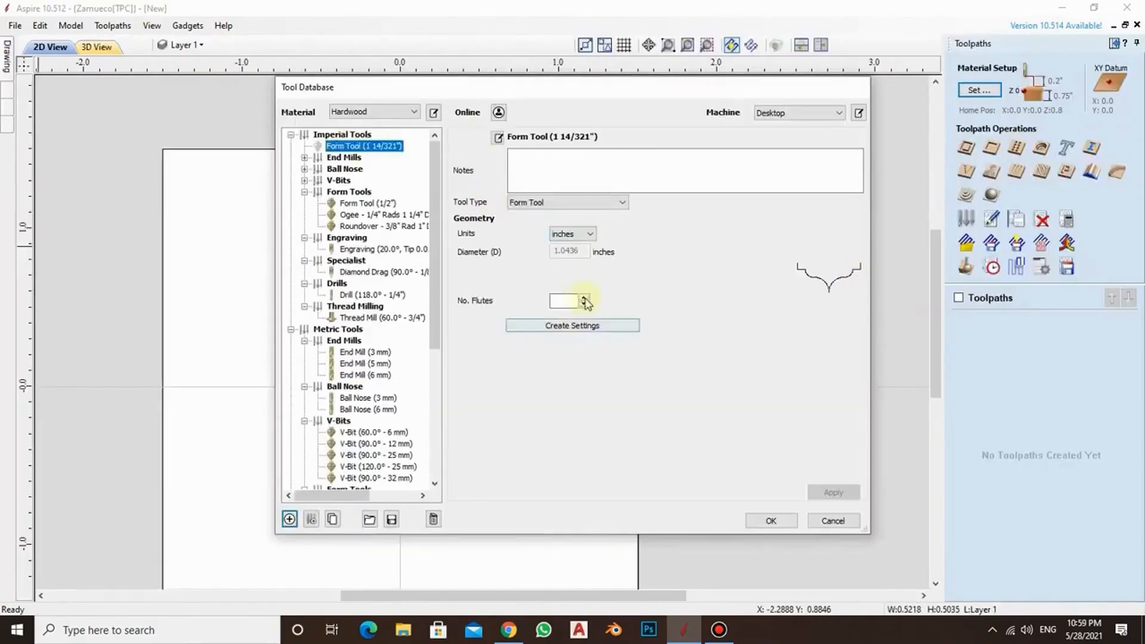
click(360, 204)
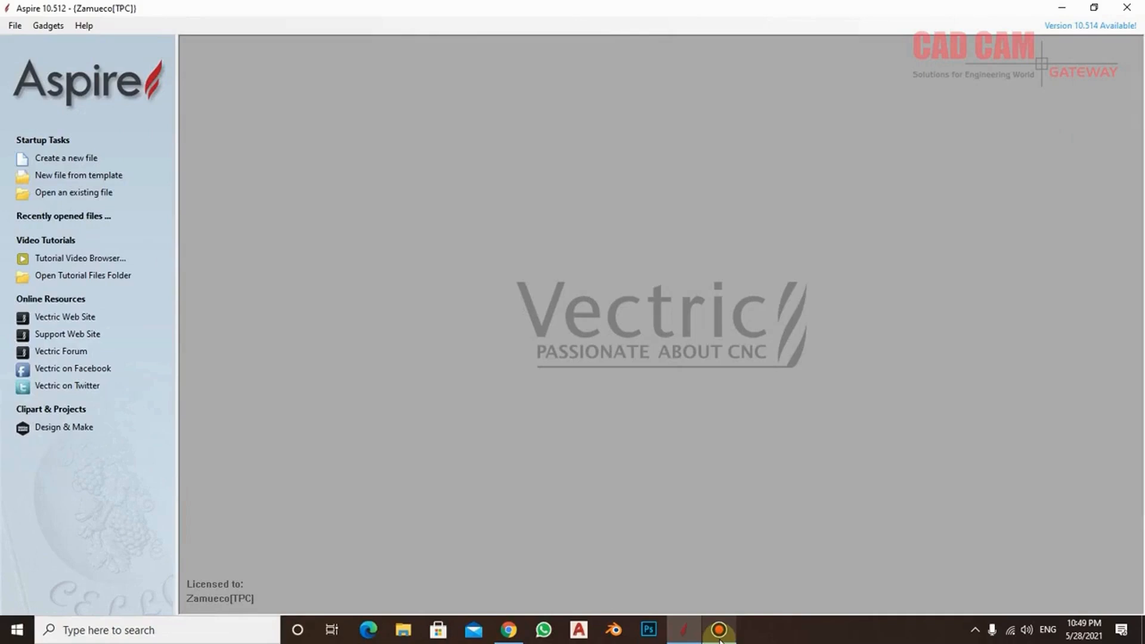
Create a new single-sided job 3 inches wide and 3 inches high.
click(59, 157)
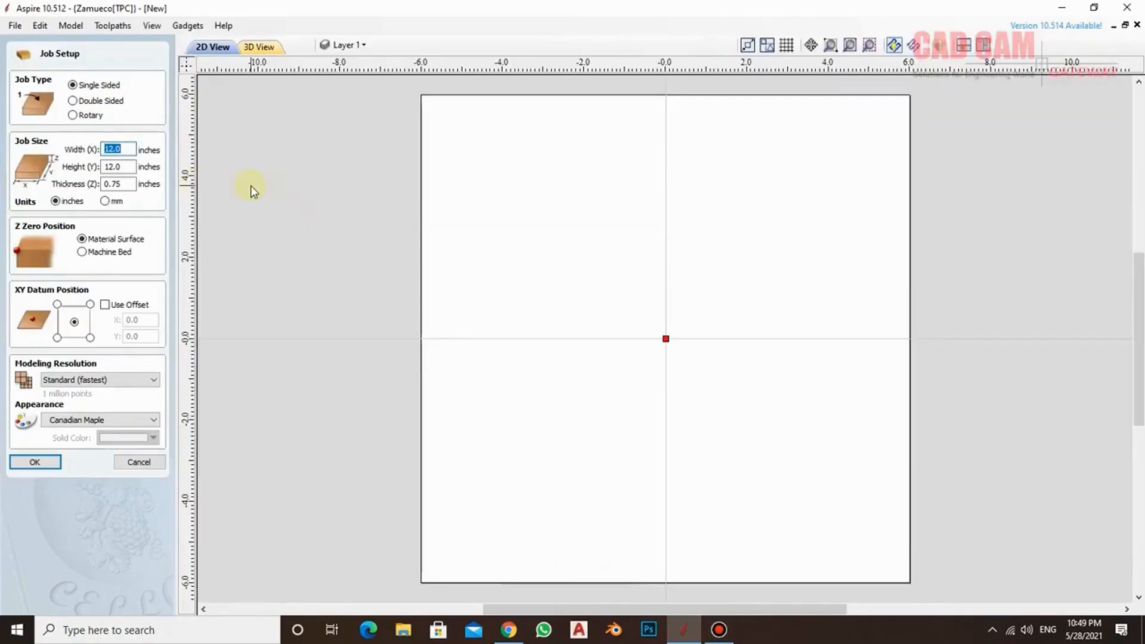
text(3)
key(Tab)
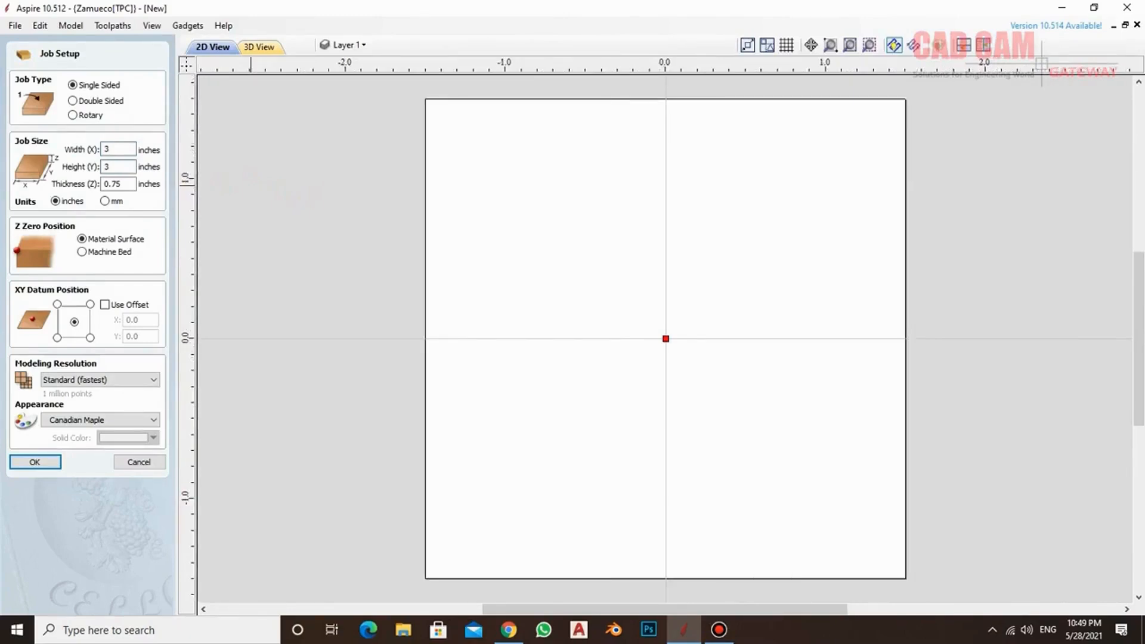
key(Return)
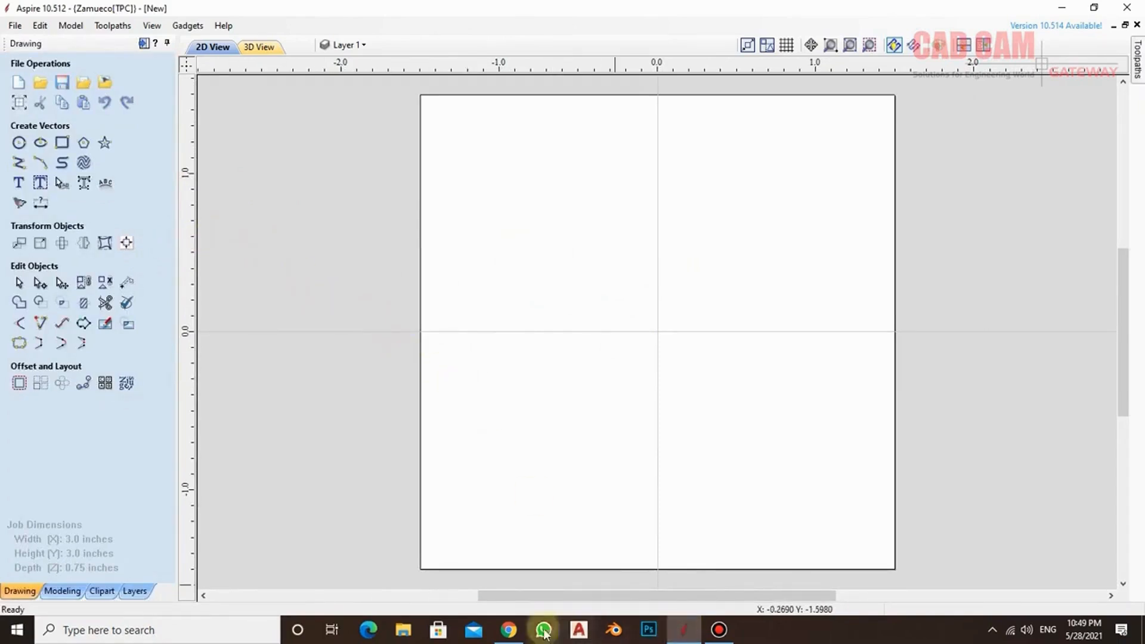
Switch to Chrome, examine the shapes and dimensions of several roundover bits in the image results, and return to Aspire.
click(508, 629)
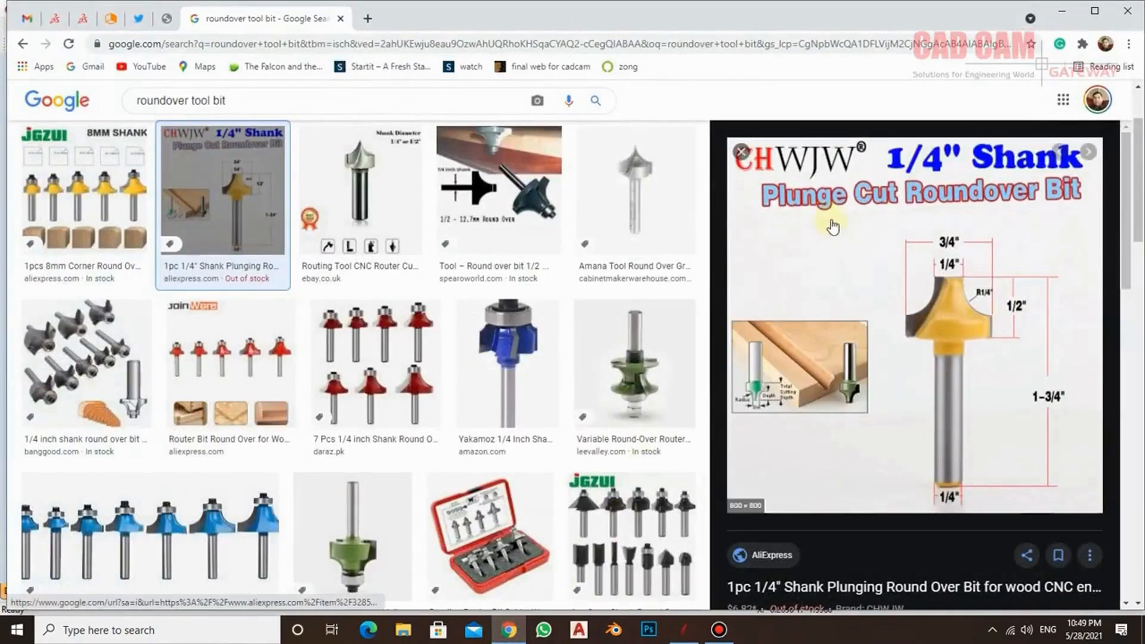
click(374, 184)
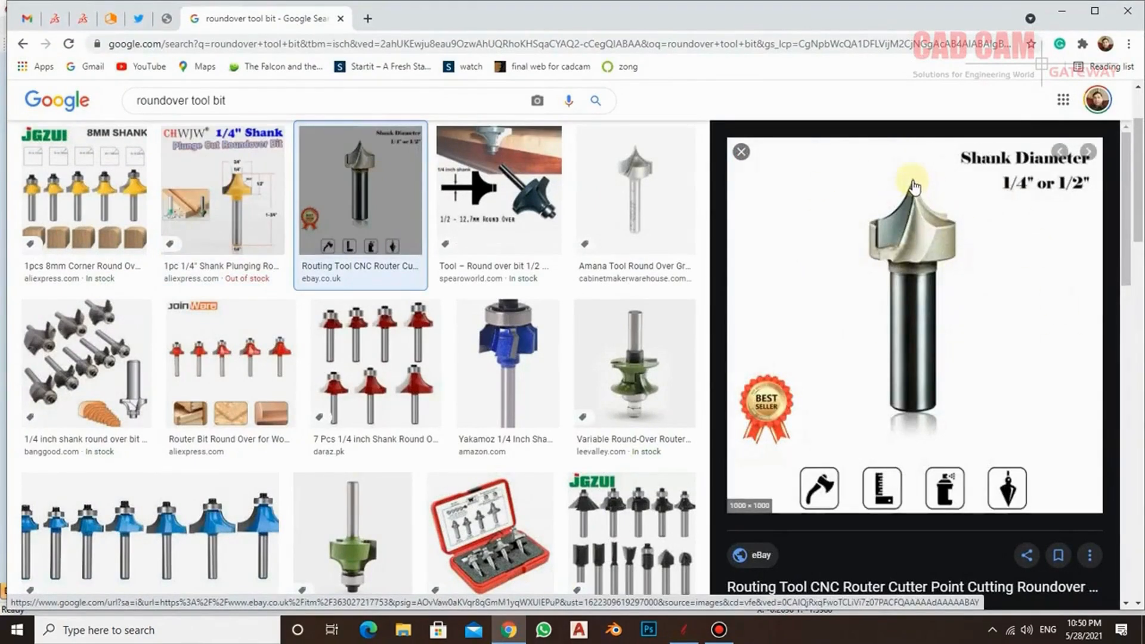
click(261, 193)
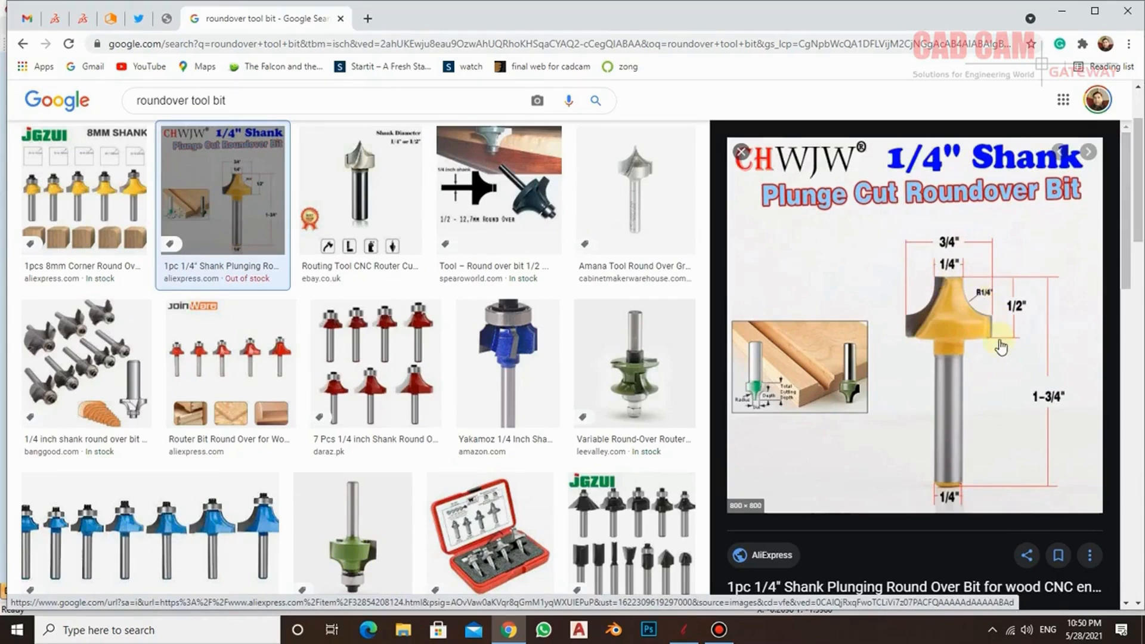
click(653, 196)
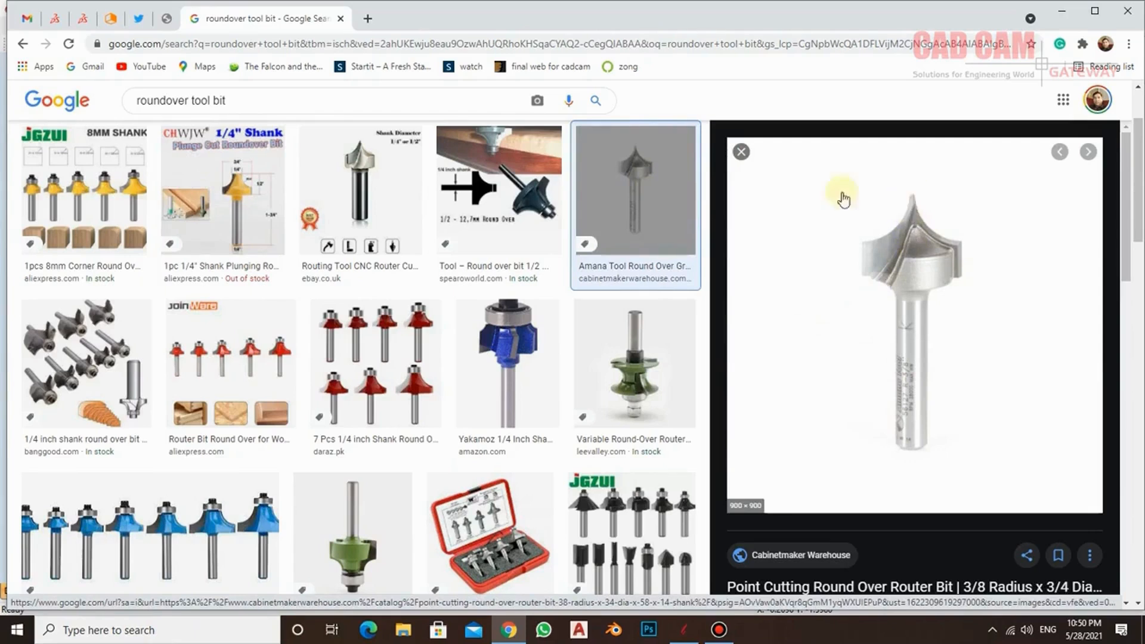
click(374, 178)
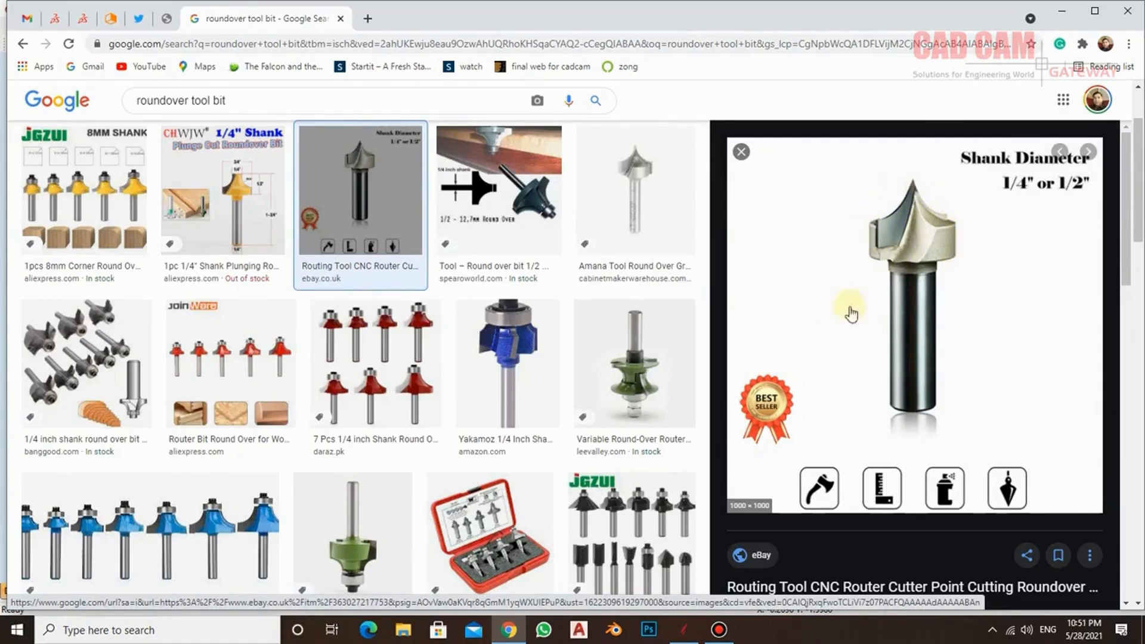
click(1062, 11)
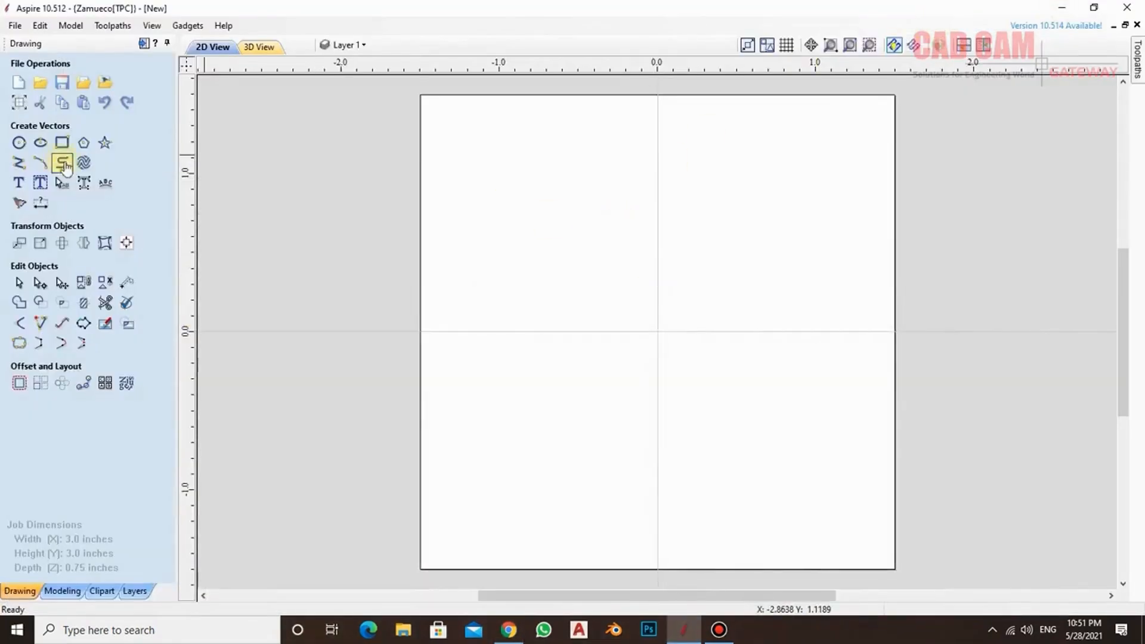
Draw a circle with a 0.25 inch radius centred at the job origin (0, 0).
click(23, 145)
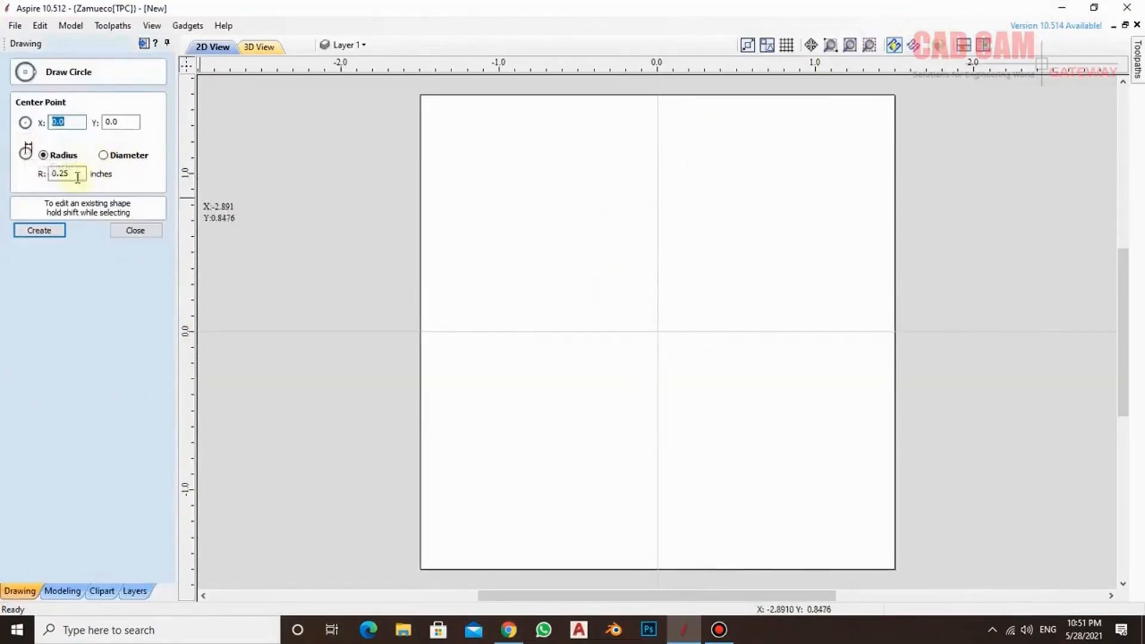
click(134, 231)
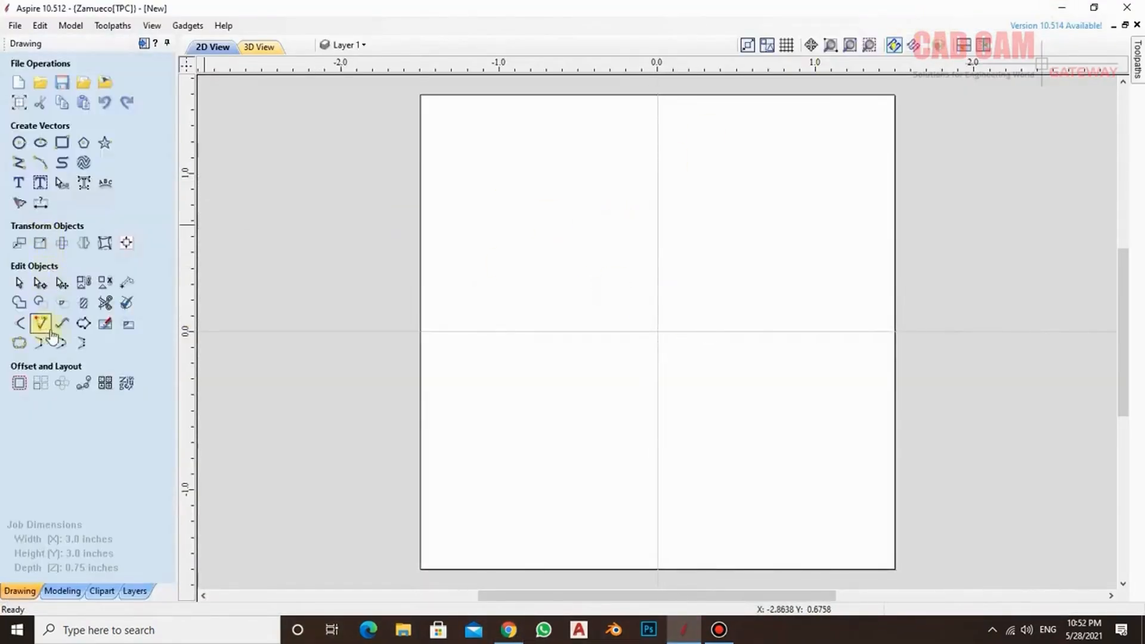
click(19, 143)
click(657, 331)
click(69, 175)
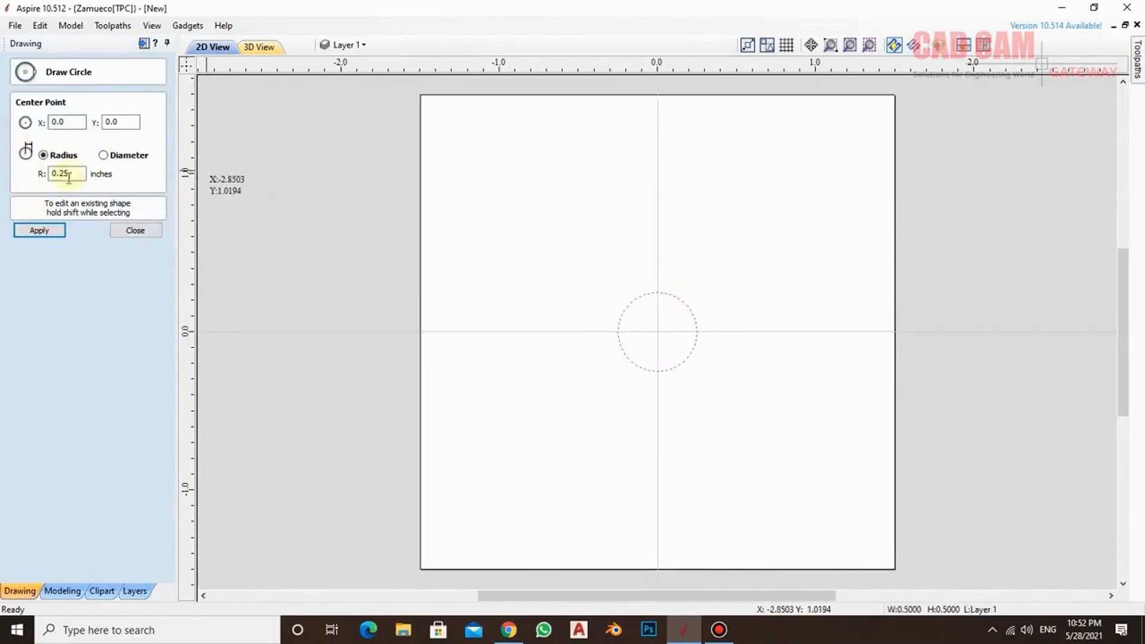
click(135, 233)
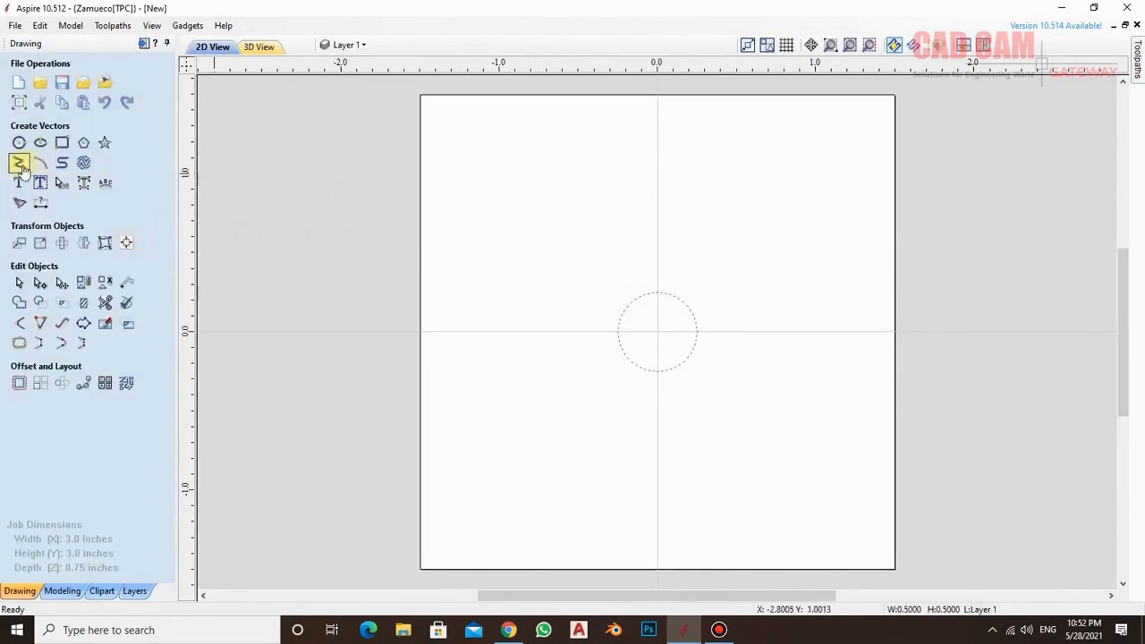
Draw an L-shaped polyline through the circle's centre, about 0.37 inches upward and 0.35 inches to the left, crossing the circle.
click(21, 166)
click(658, 272)
click(659, 331)
click(602, 332)
right_click(604, 264)
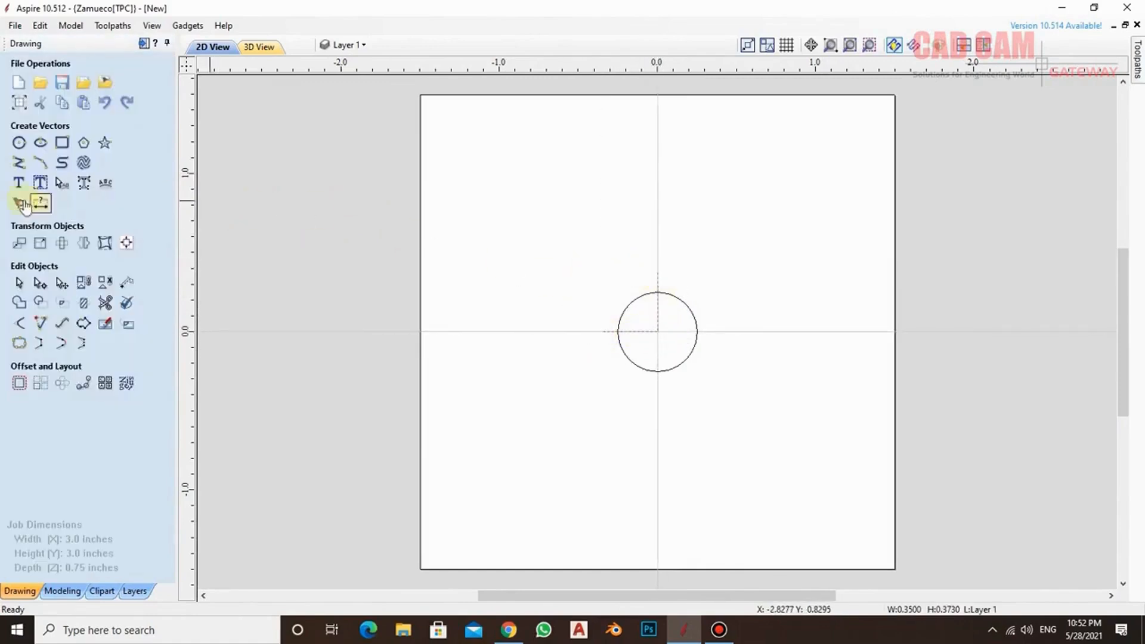
Trim the circle to its upper-left quarter arc and delete the L-shaped polyline.
click(105, 303)
click(690, 307)
key(Escape)
click(658, 308)
key(Delete)
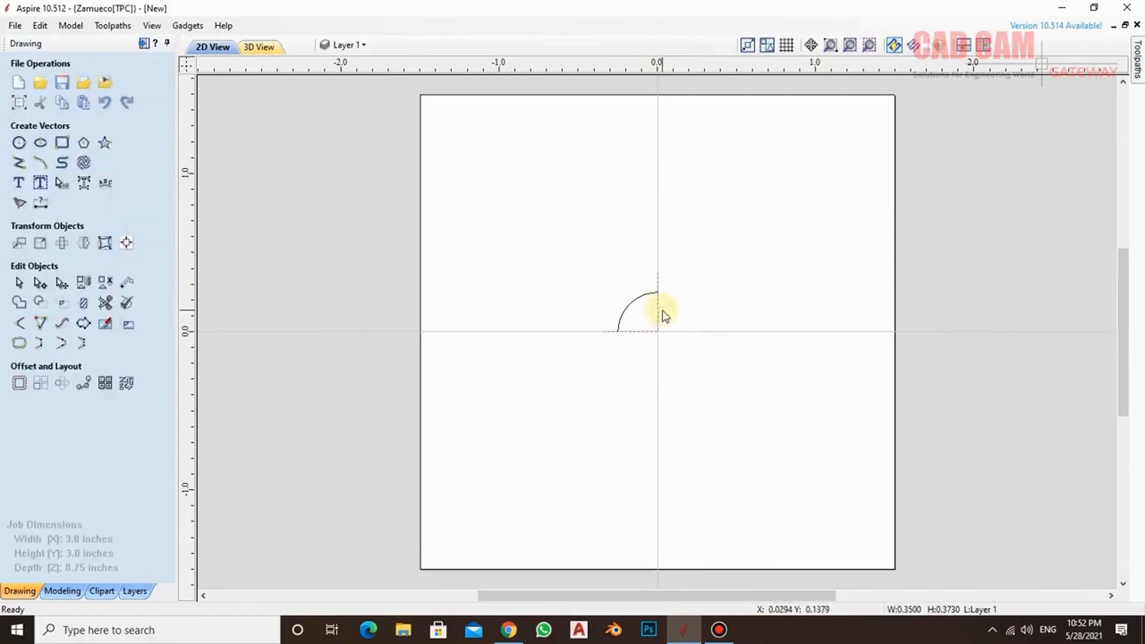
Move the quarter arc so that its lower-left endpoint sits at the job origin.
click(631, 303)
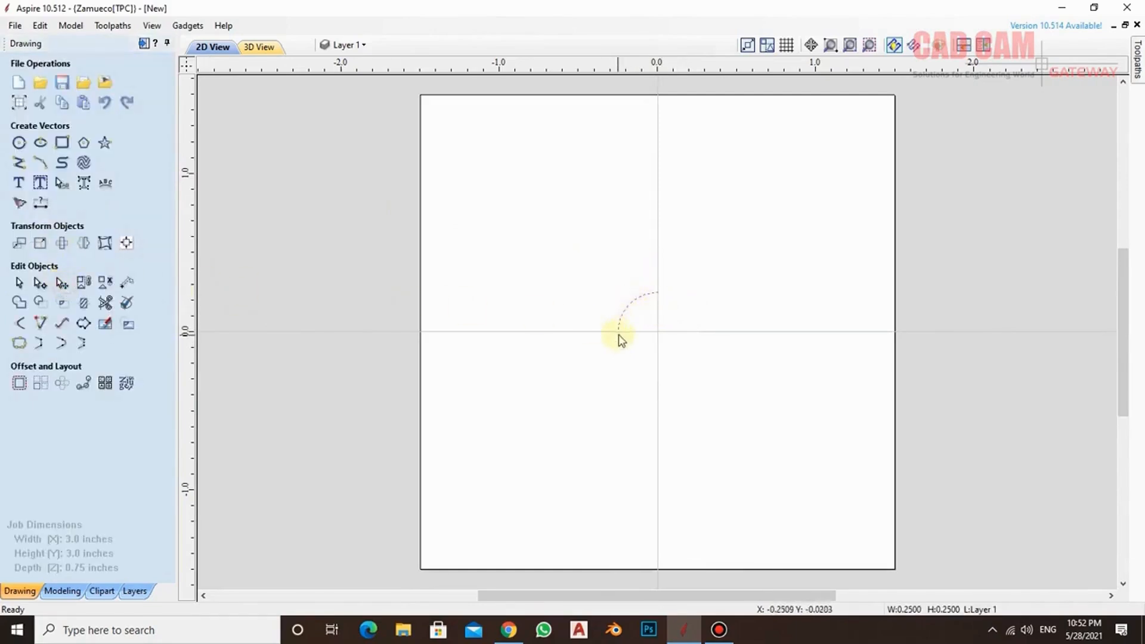
click(18, 284)
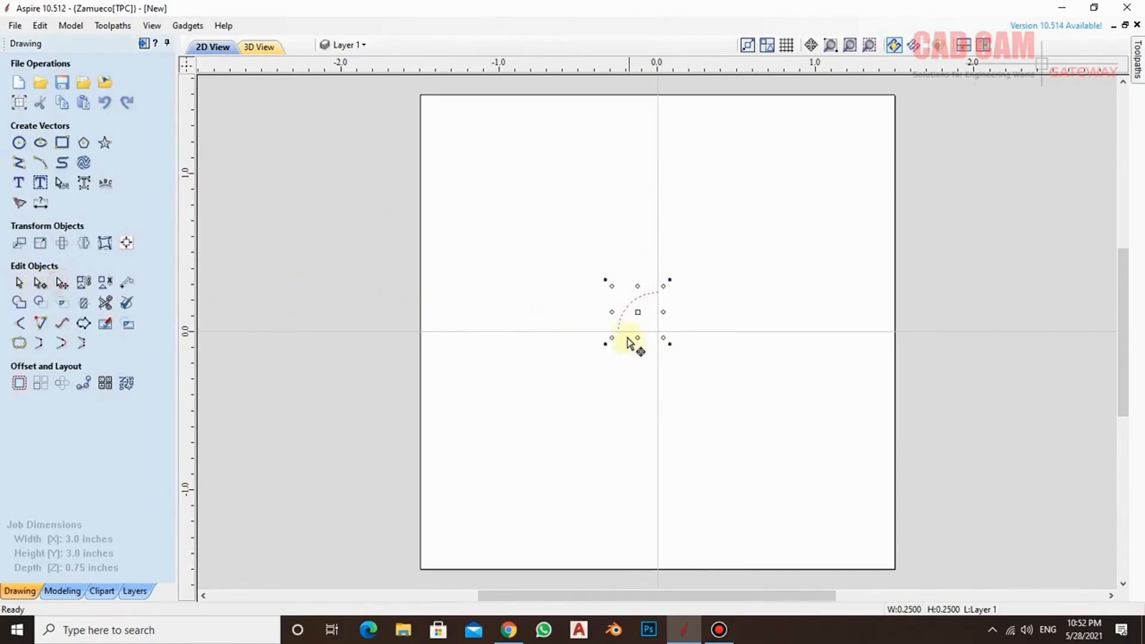
drag(620, 329, 658, 328)
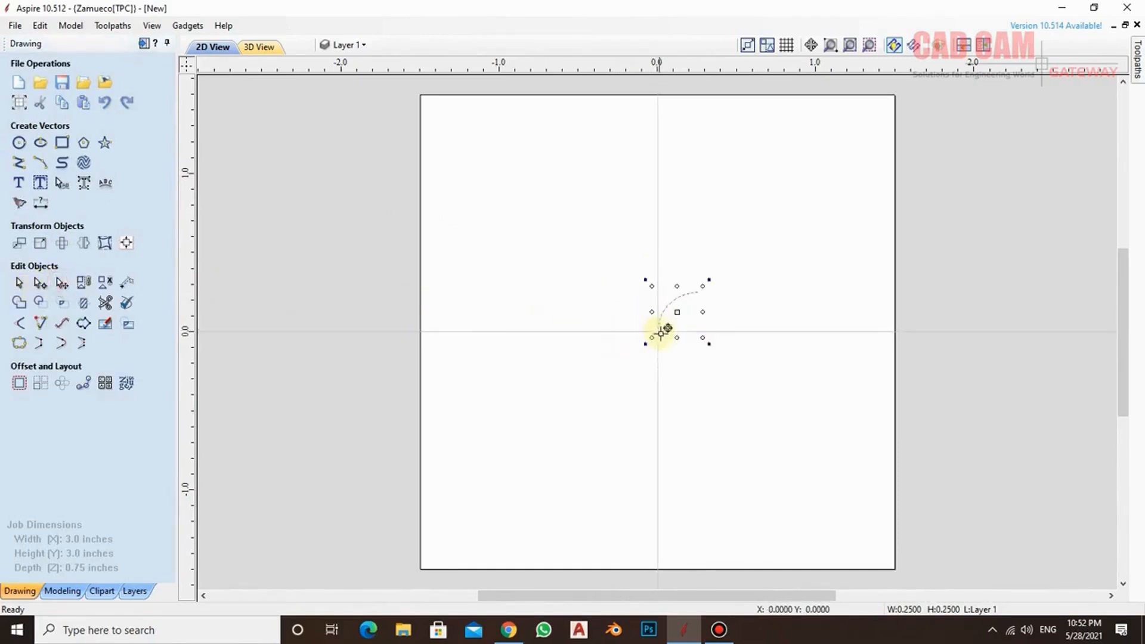
click(740, 346)
Draw a 0.125 inch vertical line upward from the quarter arc's upper-right endpoint.
scroll(679, 309, up, 3)
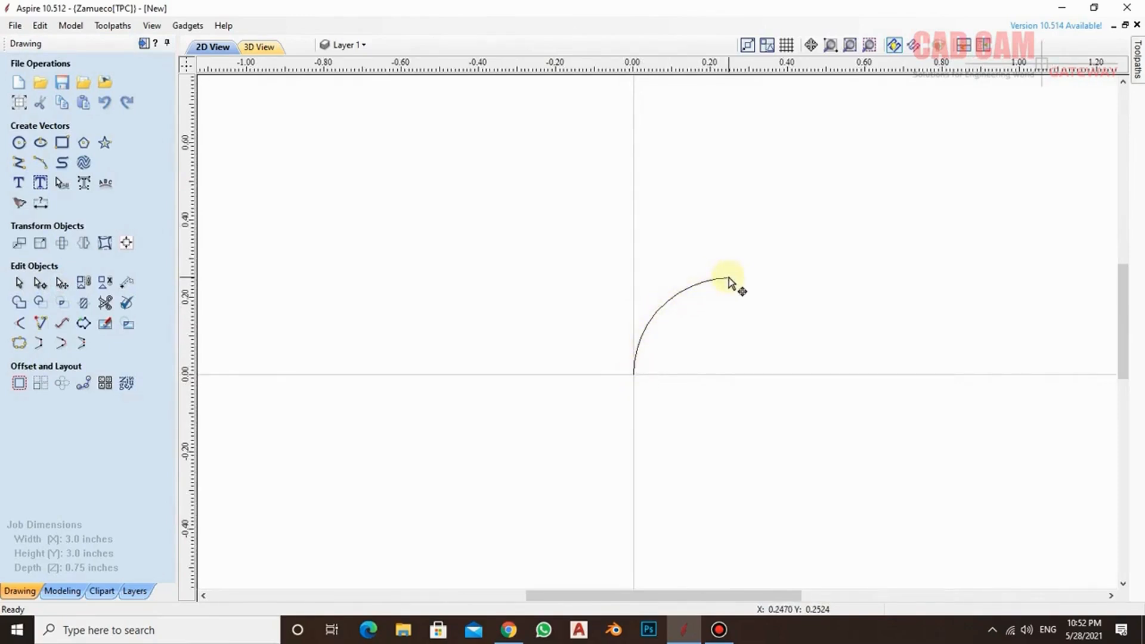
click(19, 162)
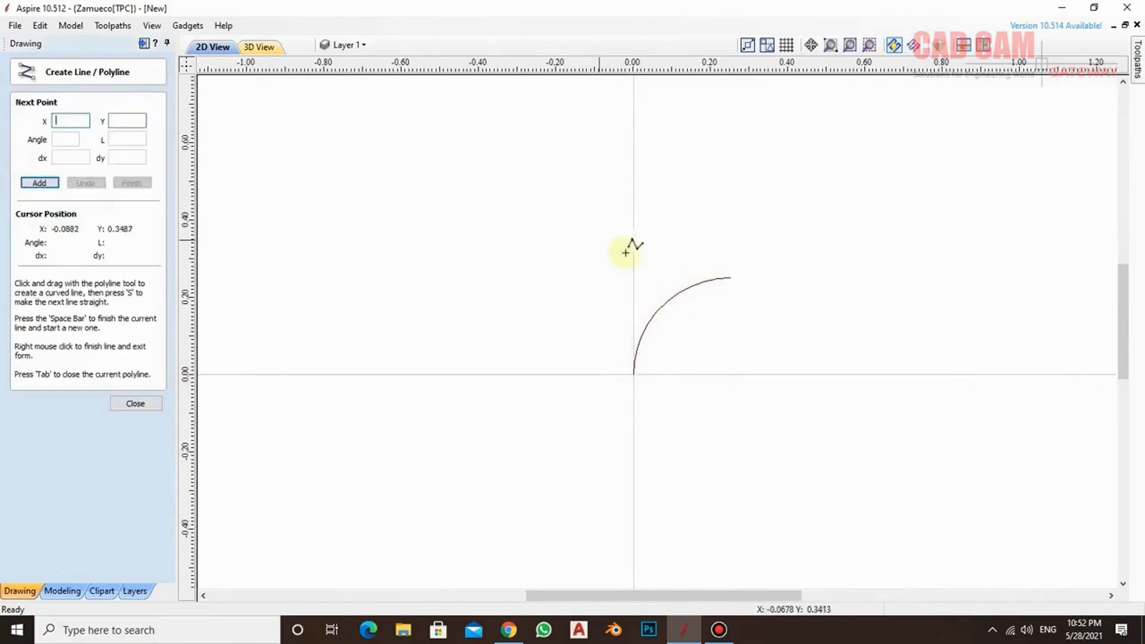
click(731, 279)
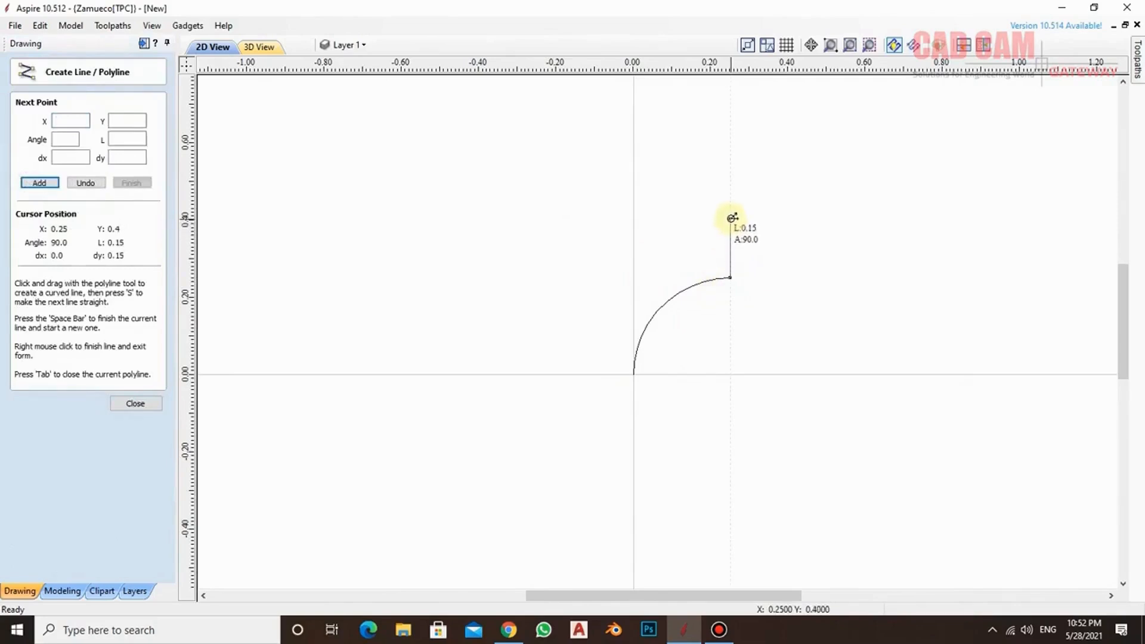
click(129, 156)
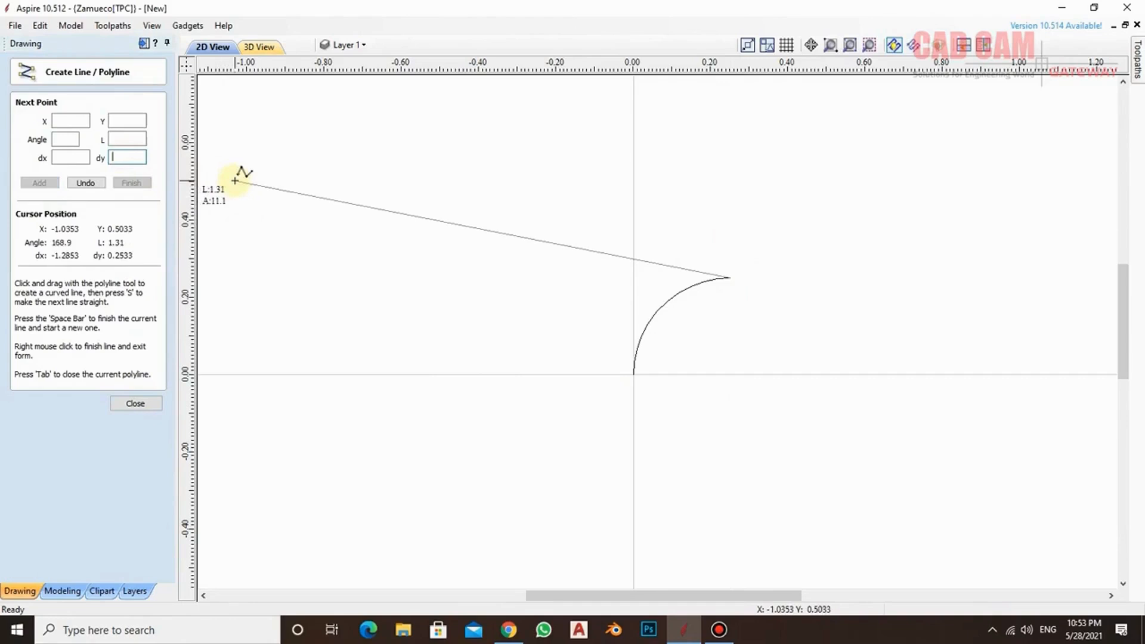
text(.125)
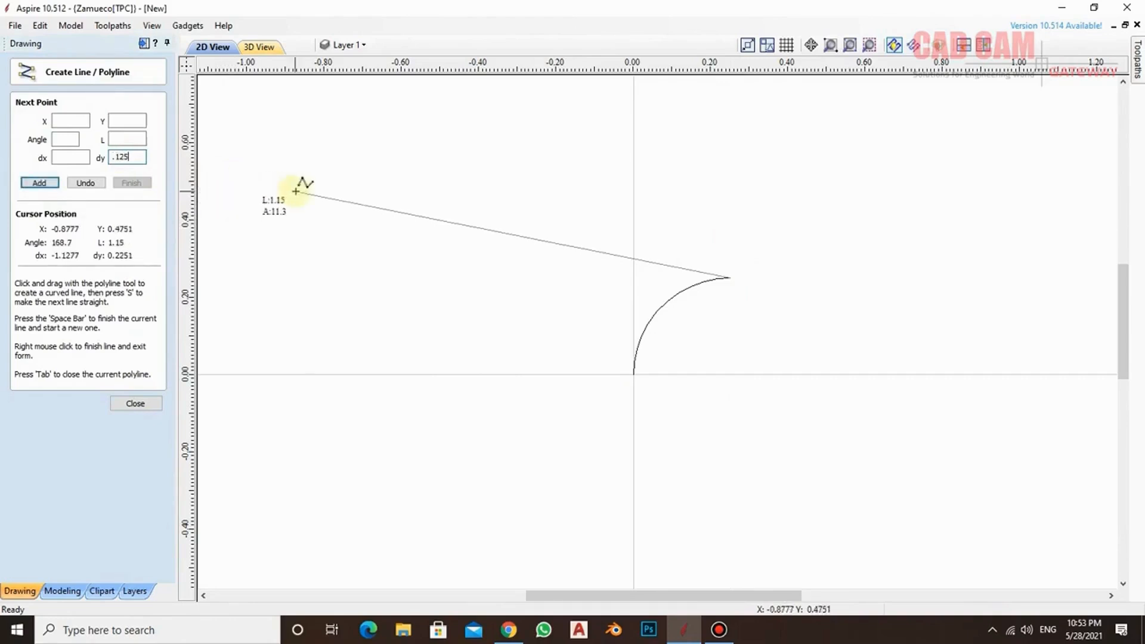
key(Return)
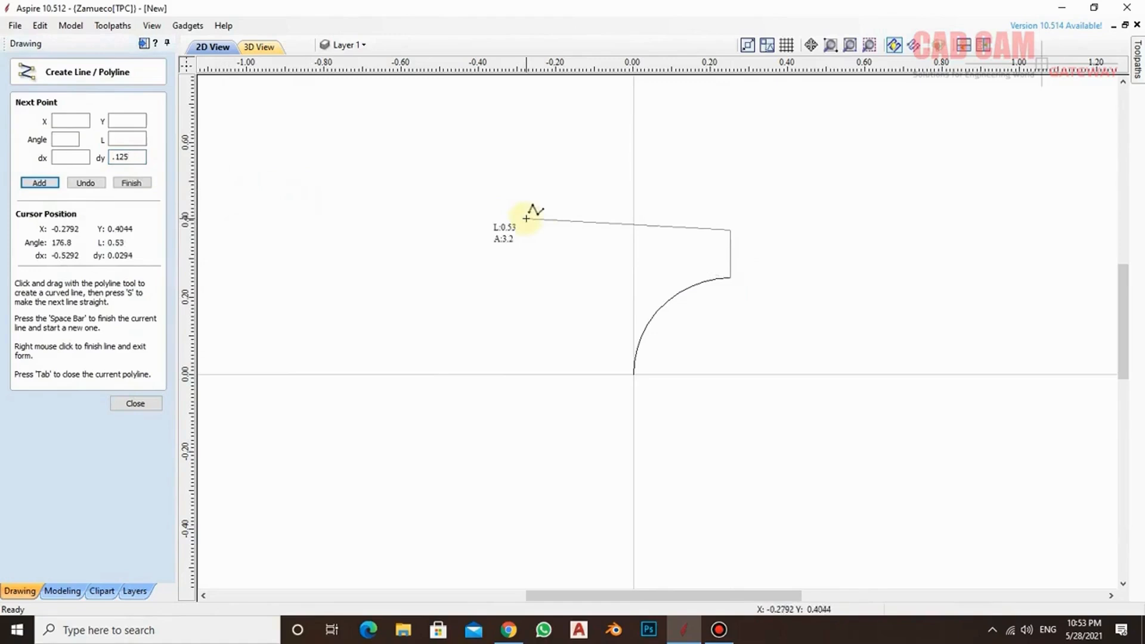
right_click(656, 206)
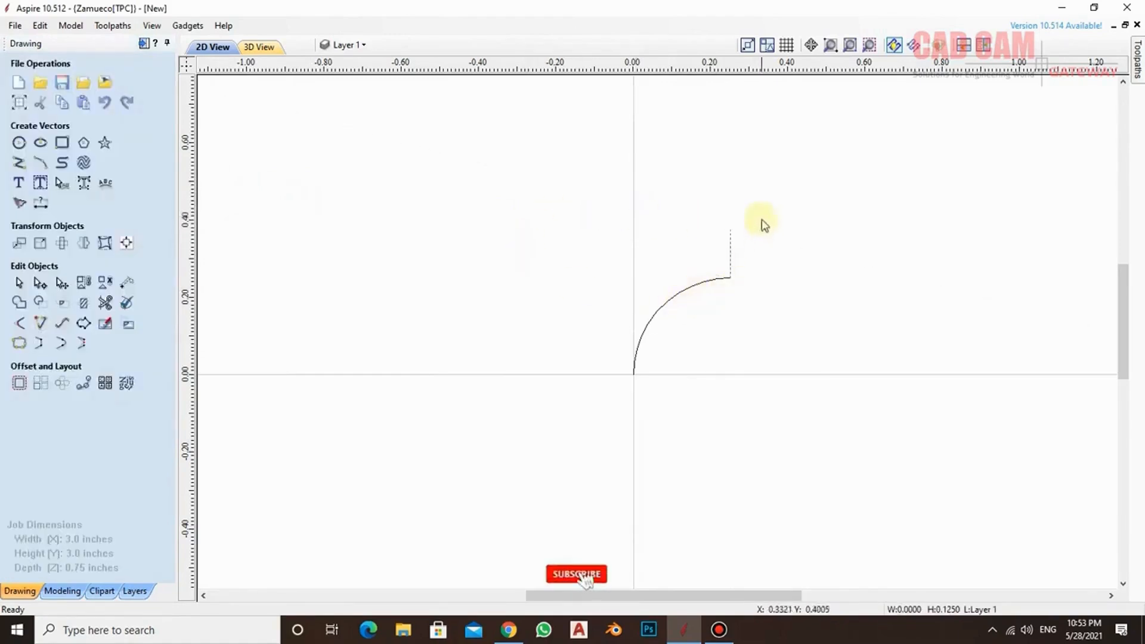
Join the quarter arc and the vertical line into a single open vector.
click(655, 318)
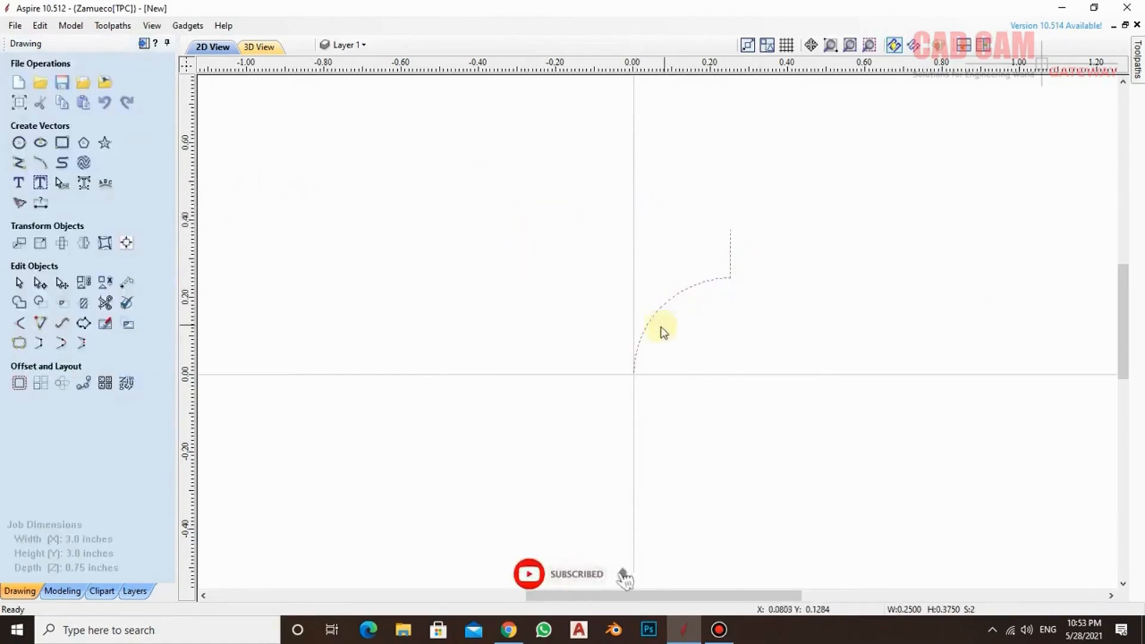
click(20, 344)
click(54, 254)
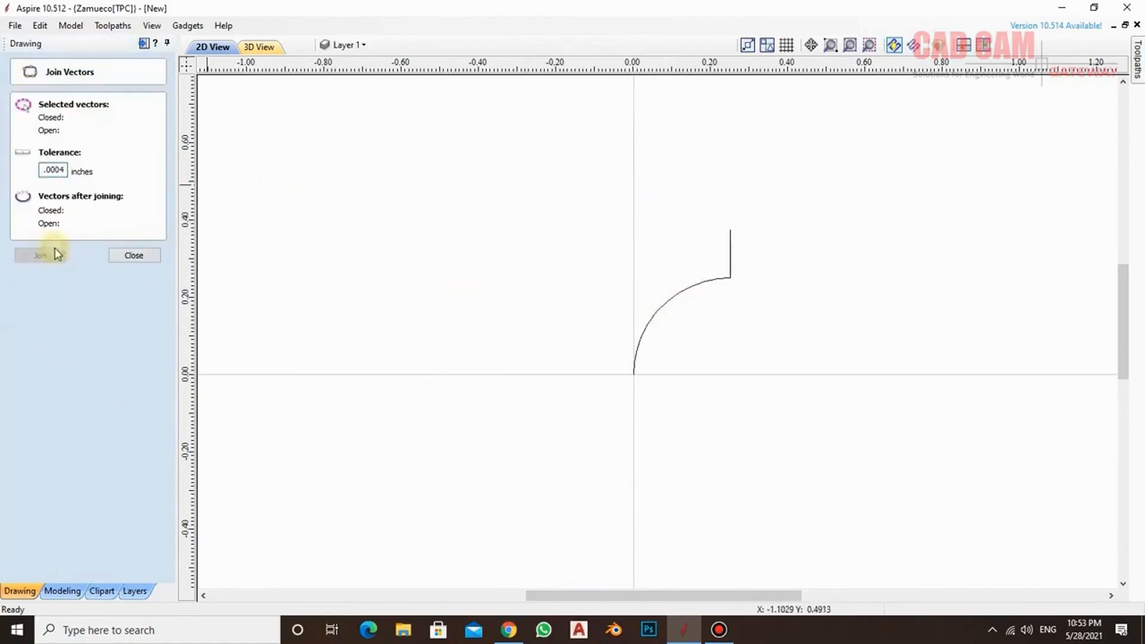
click(154, 261)
Mirror the joined profile to the left of the vertical axis and create a mirrored copy of it on the right.
mouse_move(598, 197)
mouse_down()
mouse_move(664, 307)
mouse_move(772, 404)
mouse_up()
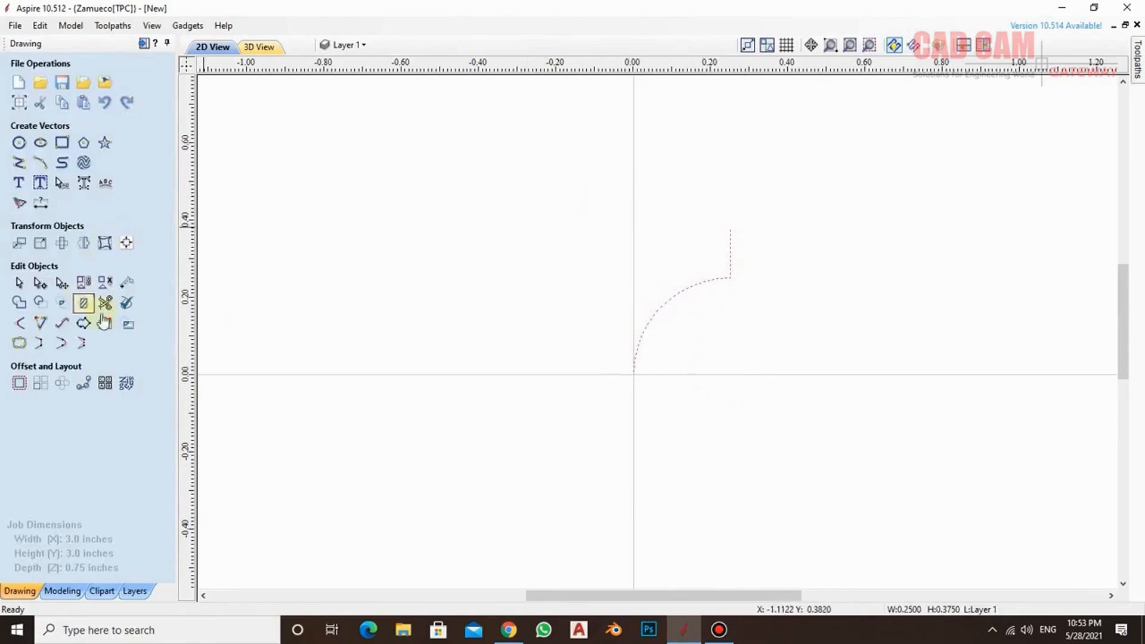
click(82, 244)
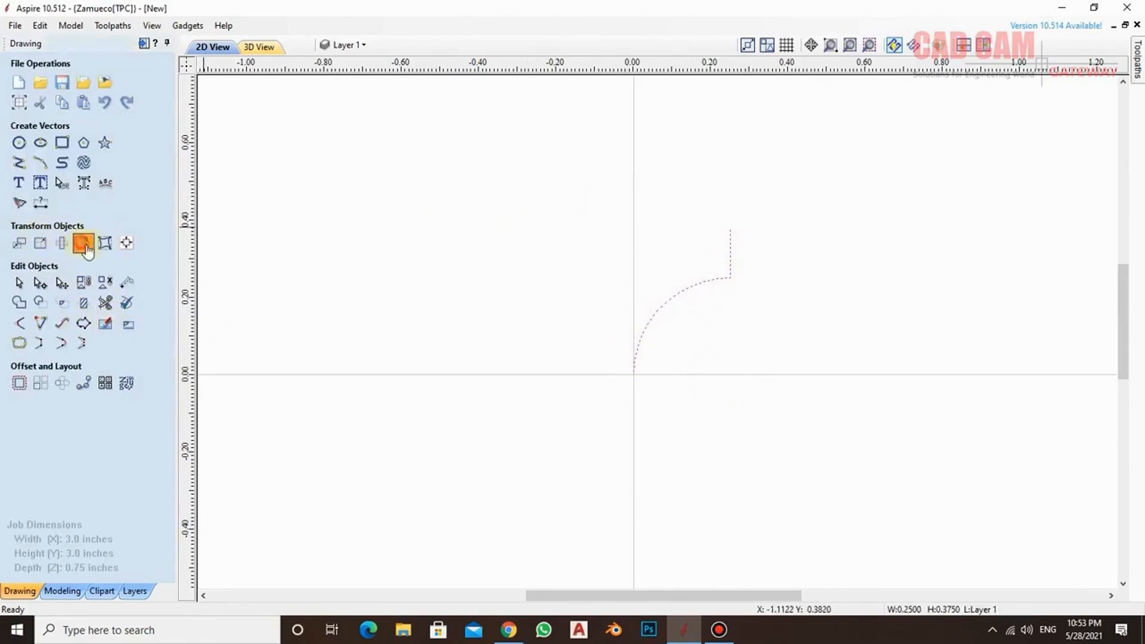
click(47, 167)
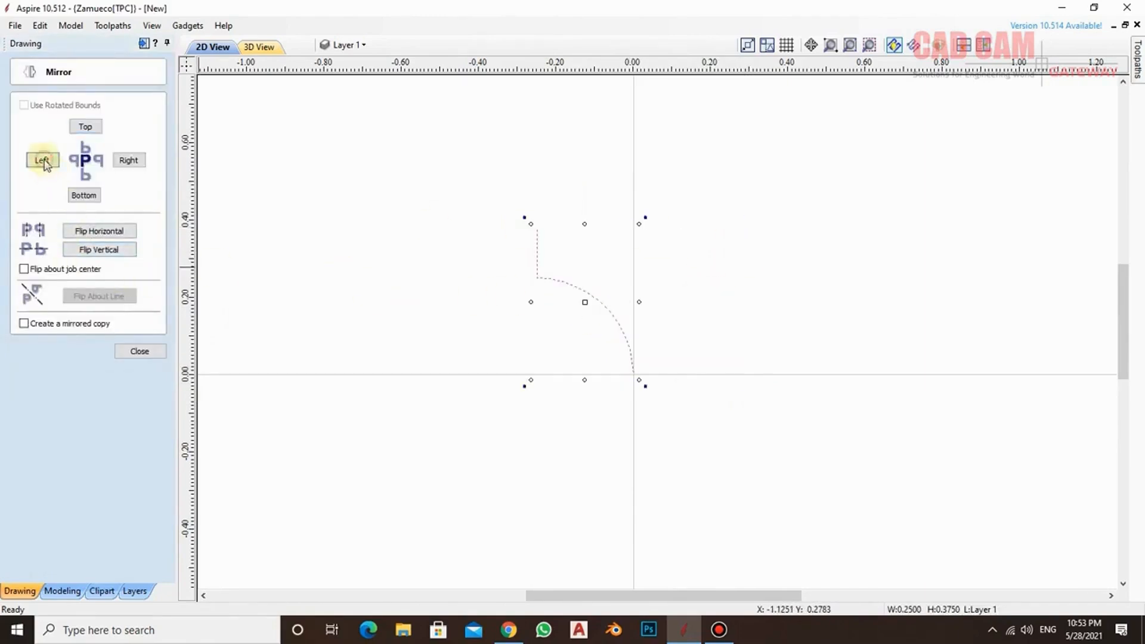
click(24, 323)
click(126, 162)
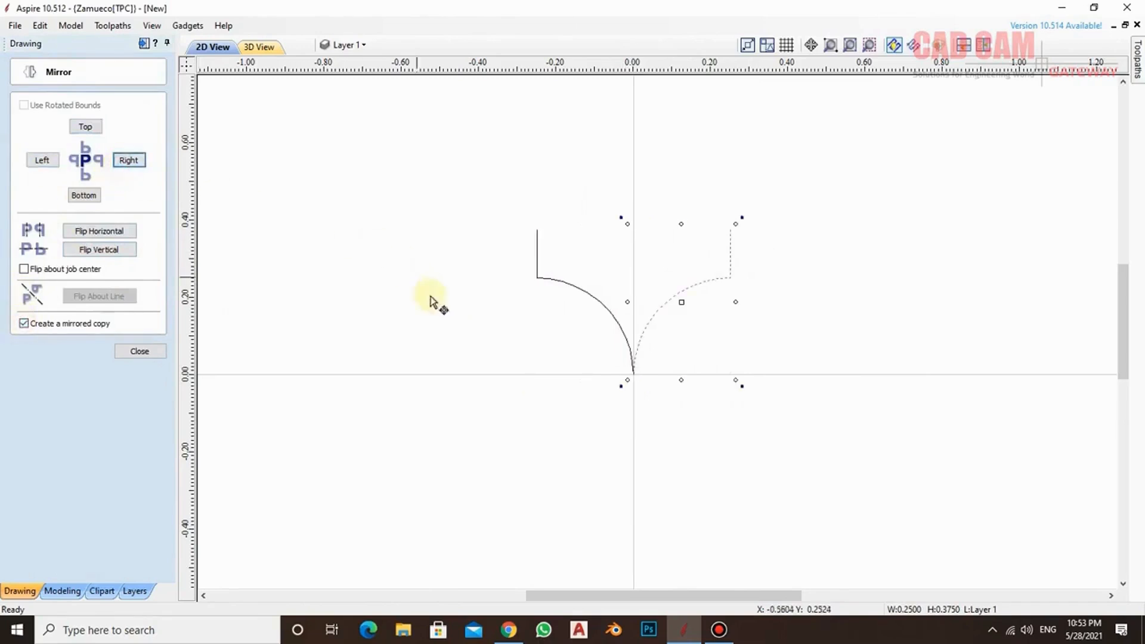
Delete the left half of the mirrored profile and select the remaining right half.
click(555, 395)
drag(600, 224, 552, 299)
key(Delete)
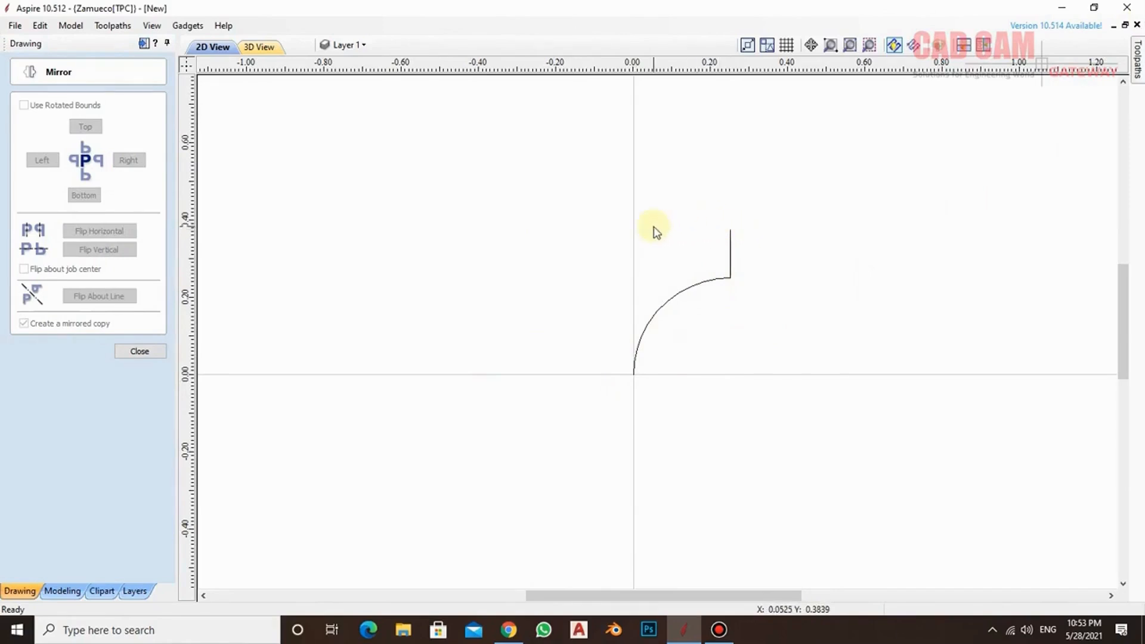
drag(571, 189, 775, 417)
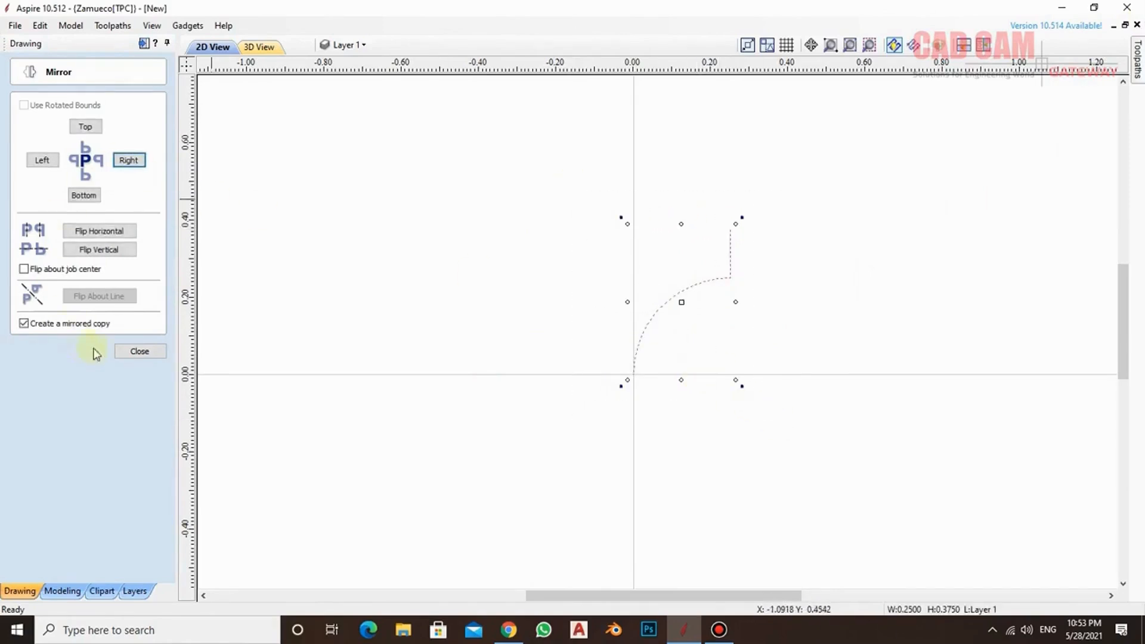
click(139, 352)
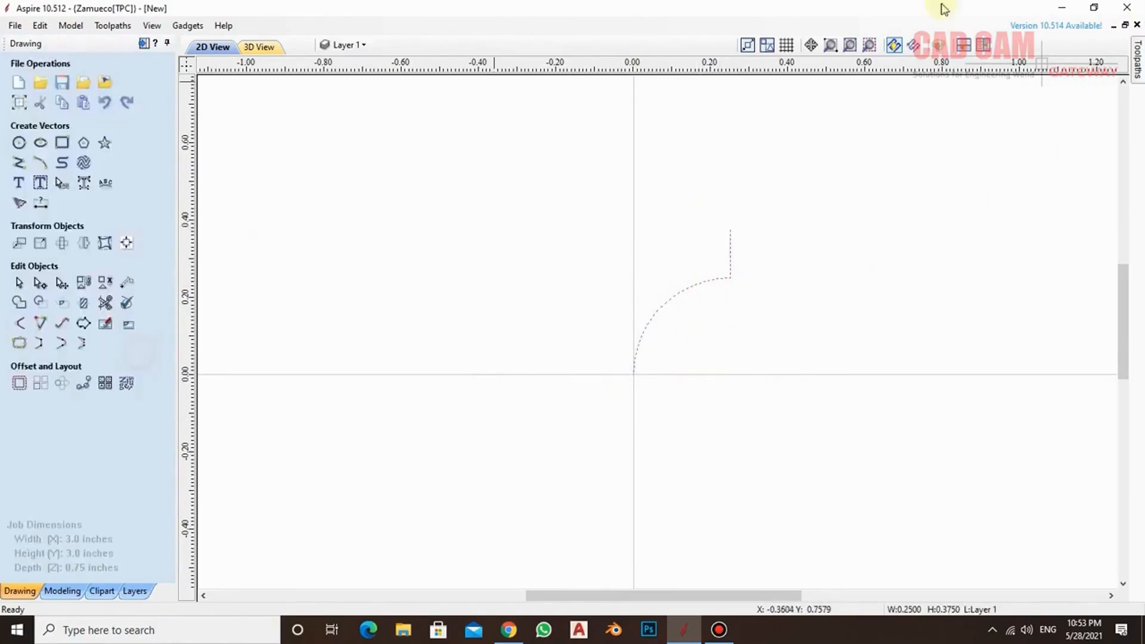
Add a new tool to the tool database as a Form Tool in inches, using the selected half profile as its geometry.
click(144, 44)
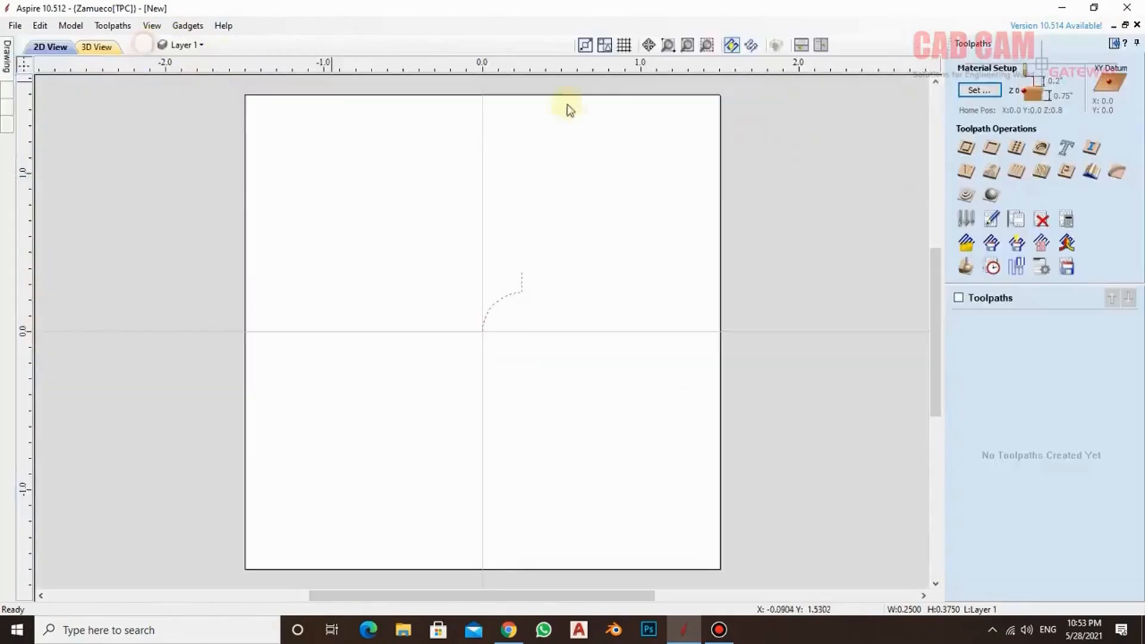
click(971, 226)
drag(621, 91, 919, 54)
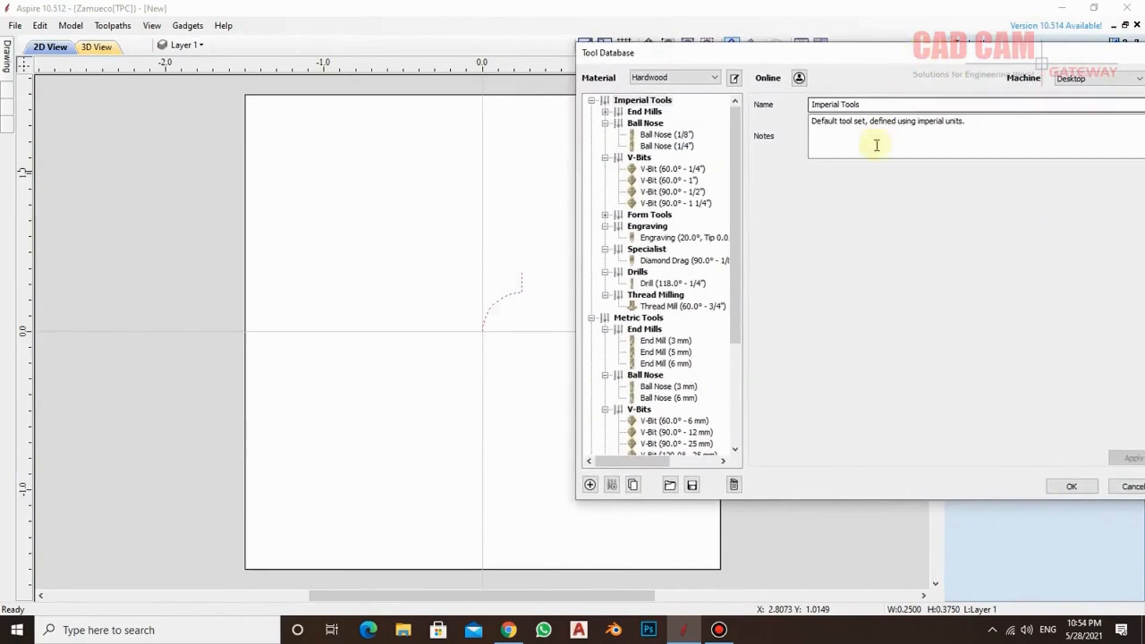
click(590, 485)
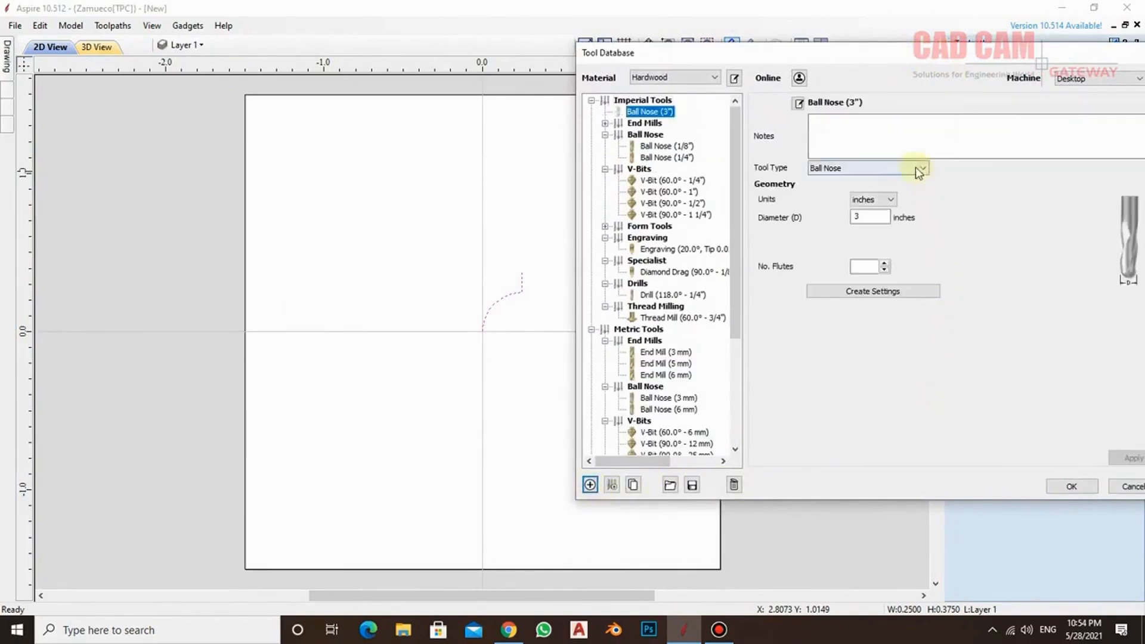
click(921, 170)
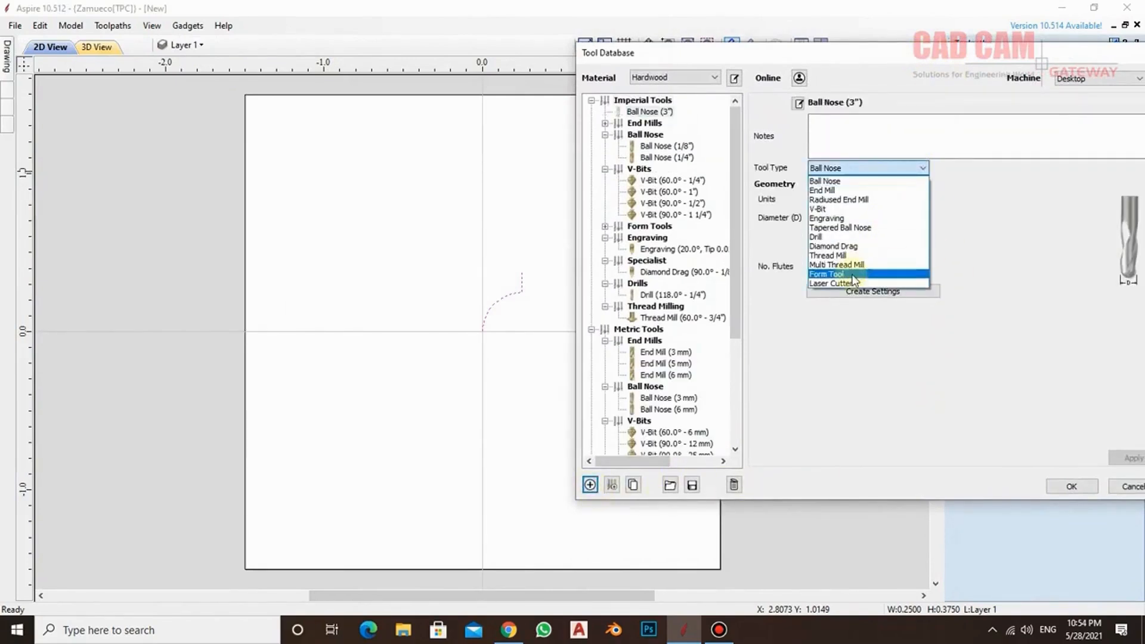
click(853, 275)
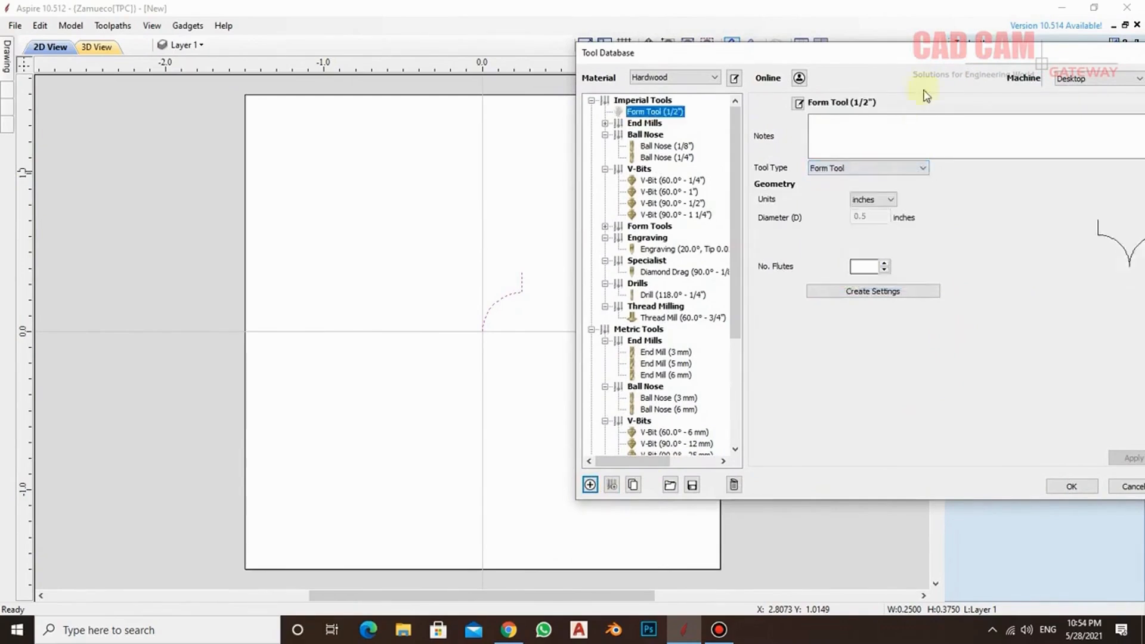
drag(942, 56, 589, 45)
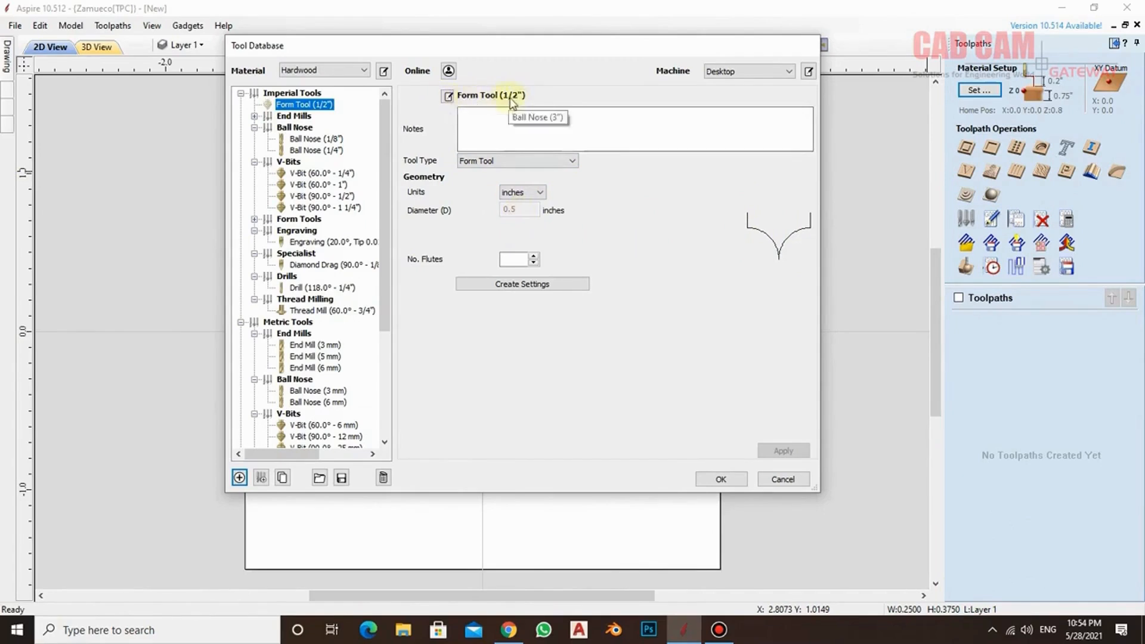
Set the new form tool to 2 flutes with created cutting settings and save it to the tool database.
click(447, 97)
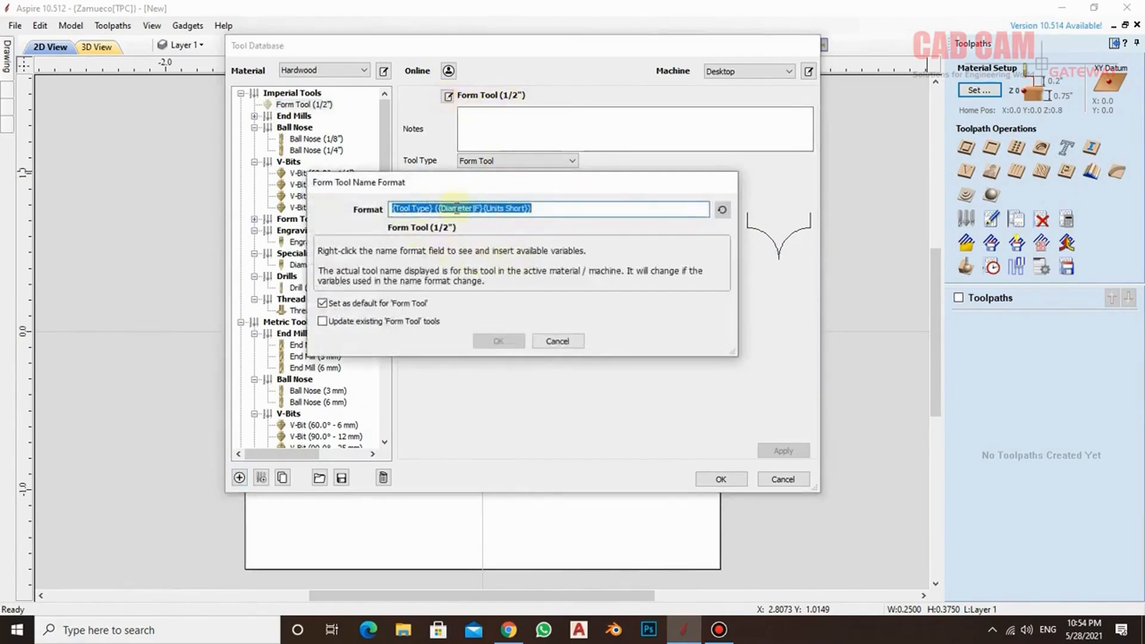
click(557, 342)
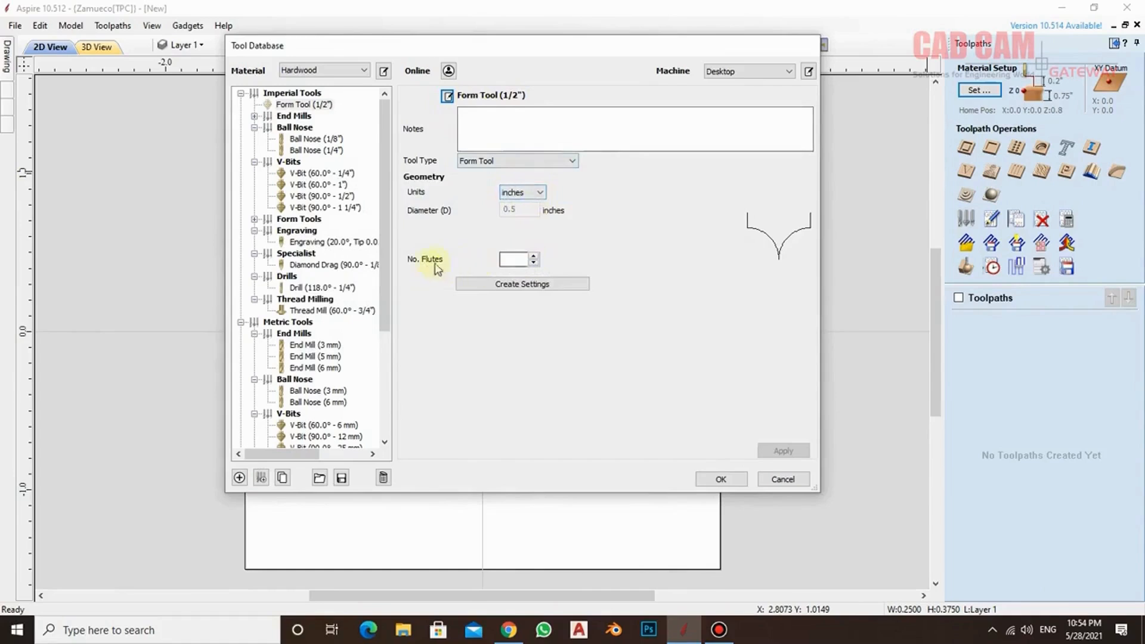
click(534, 257)
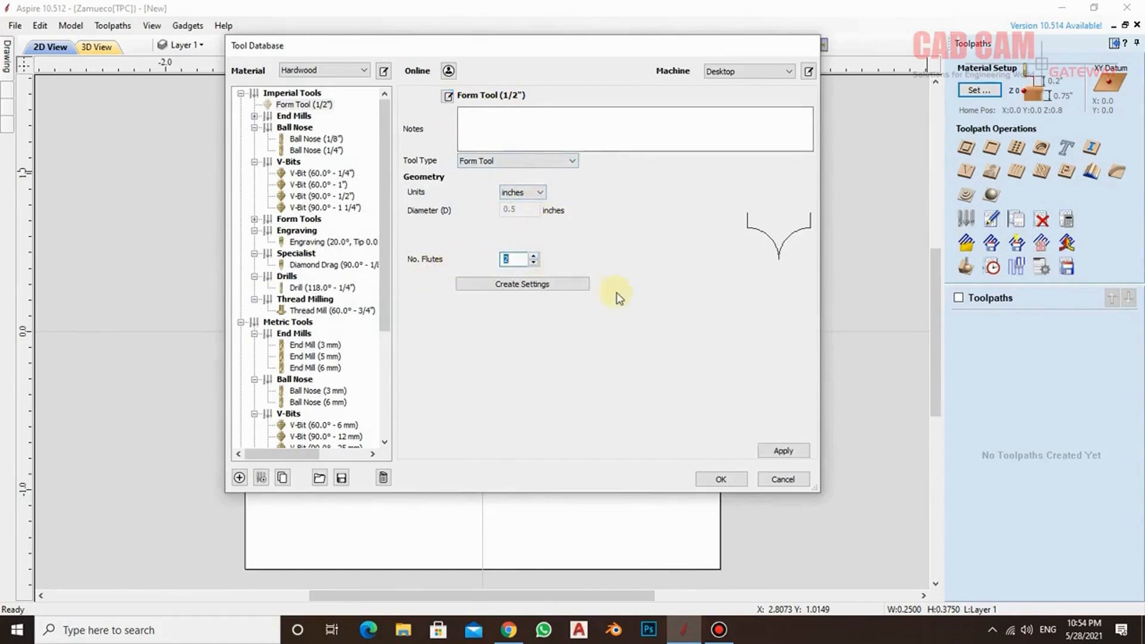
click(552, 286)
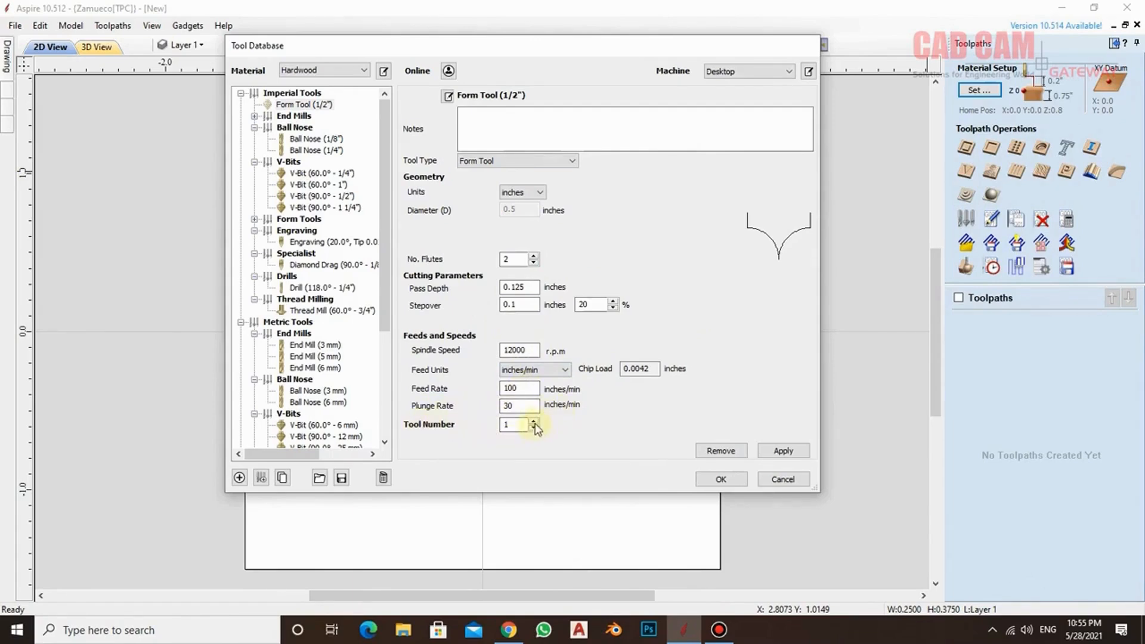
click(788, 451)
click(734, 479)
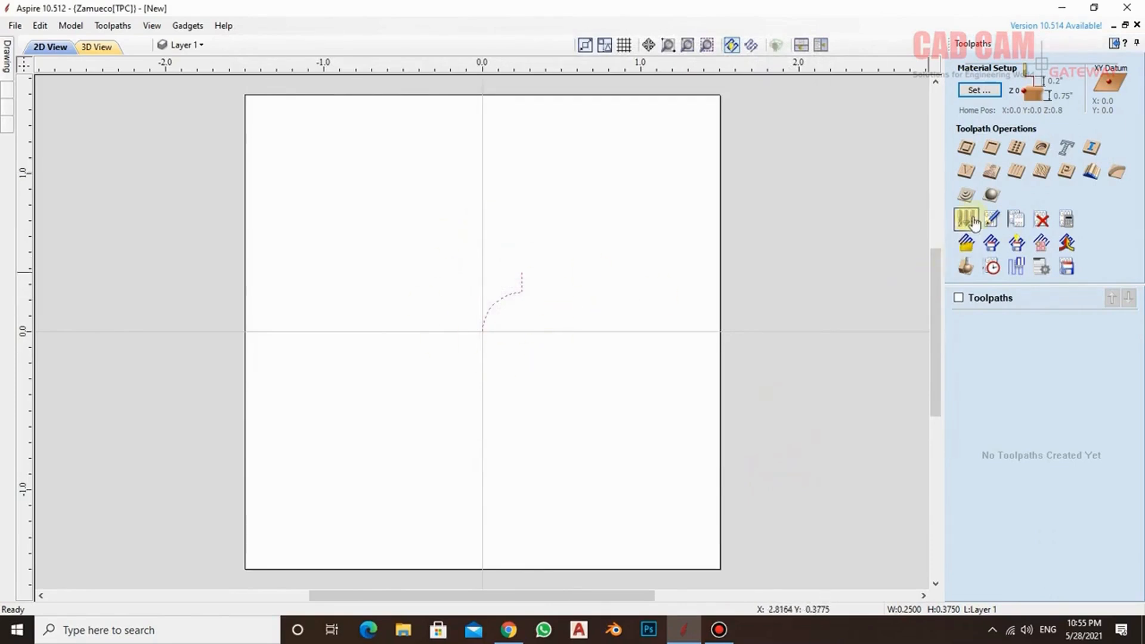
Delete the drawn half profile and move the 1/2" form tool into the Form Tools group of the Imperial Tools.
key(Delete)
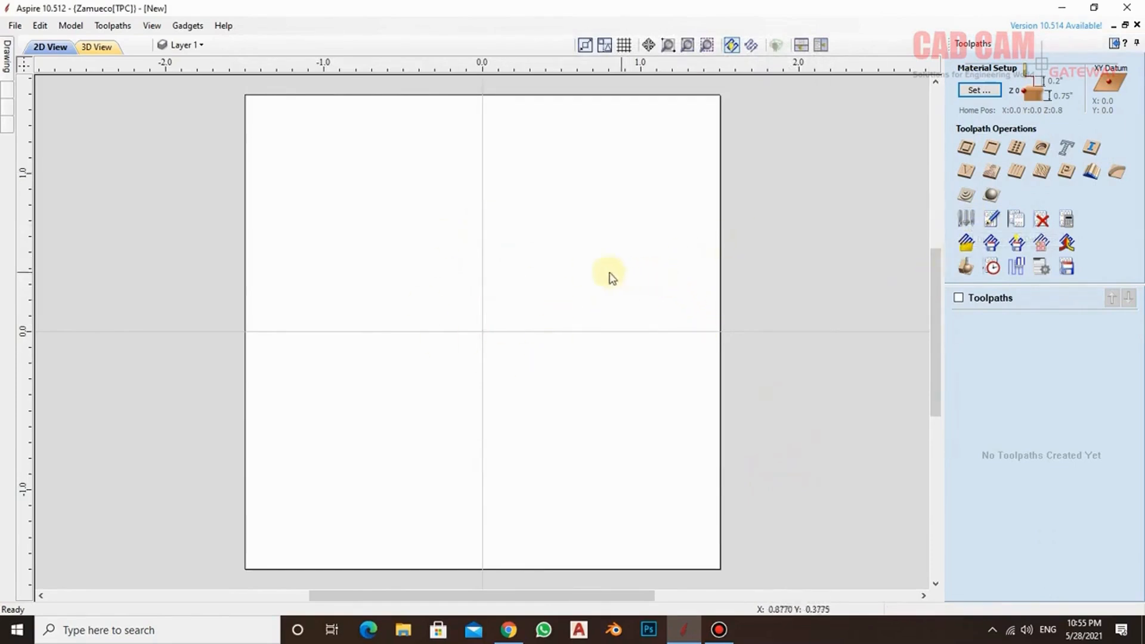
click(966, 219)
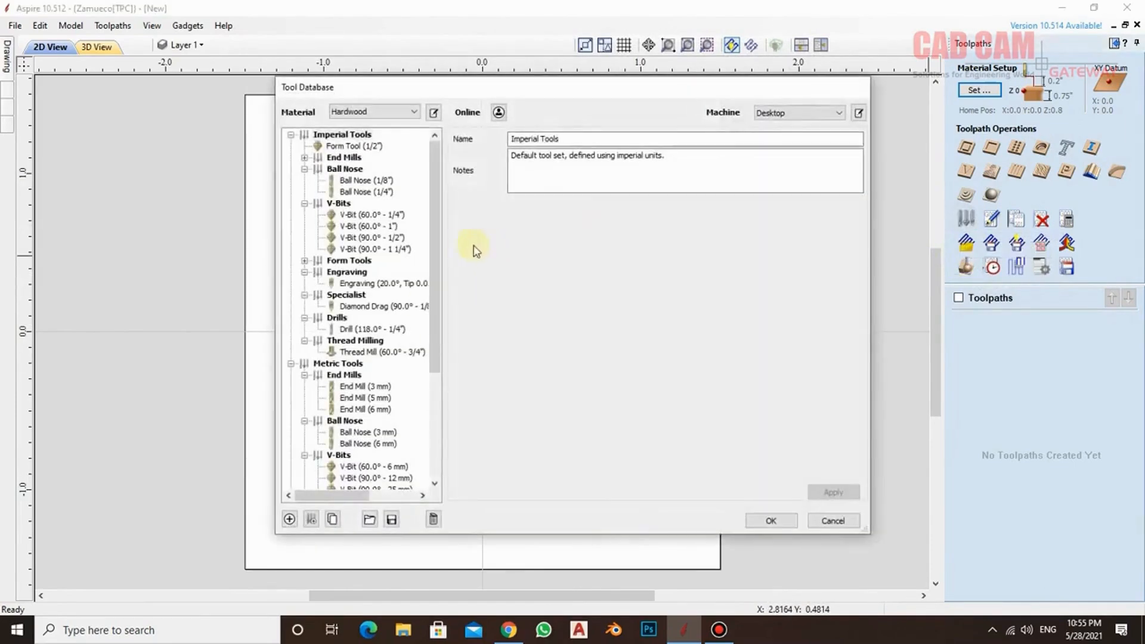
click(351, 260)
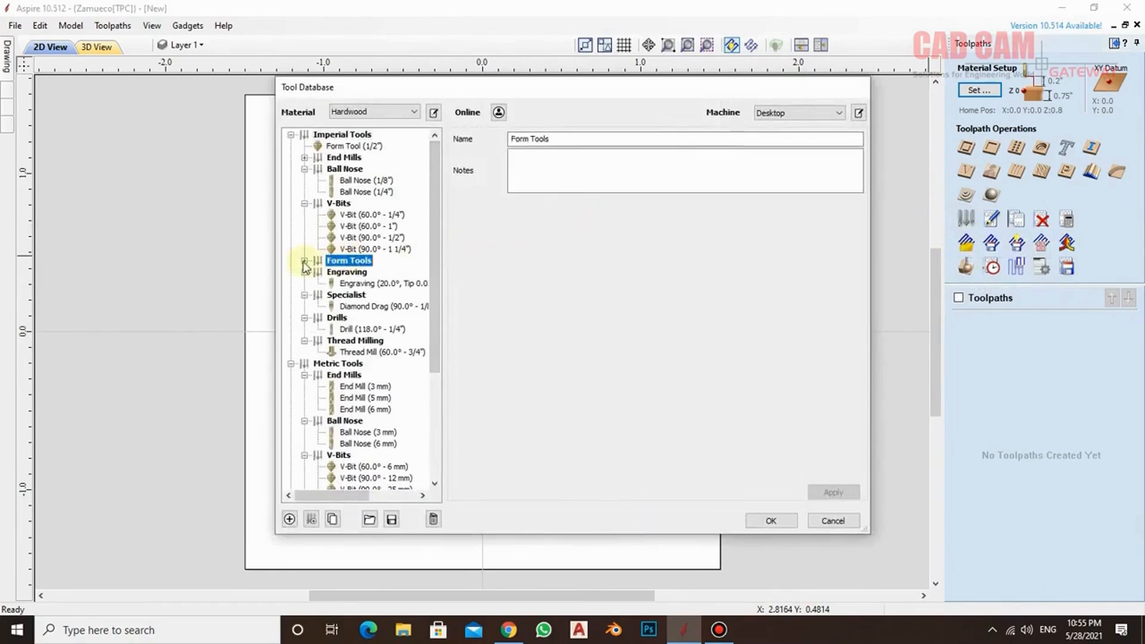
click(303, 261)
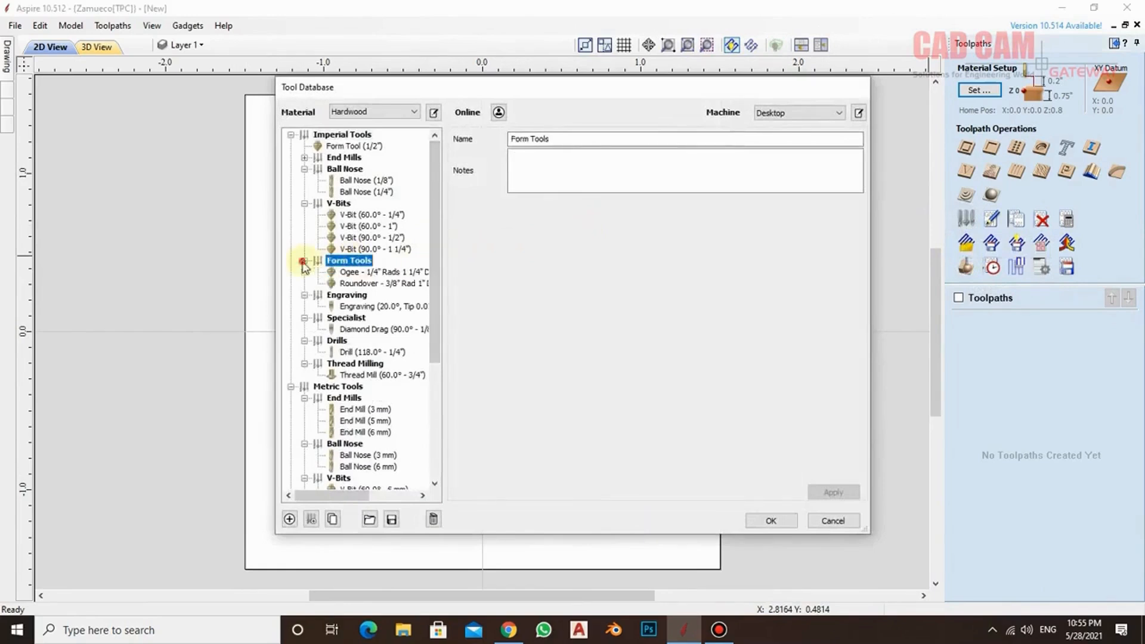
click(364, 283)
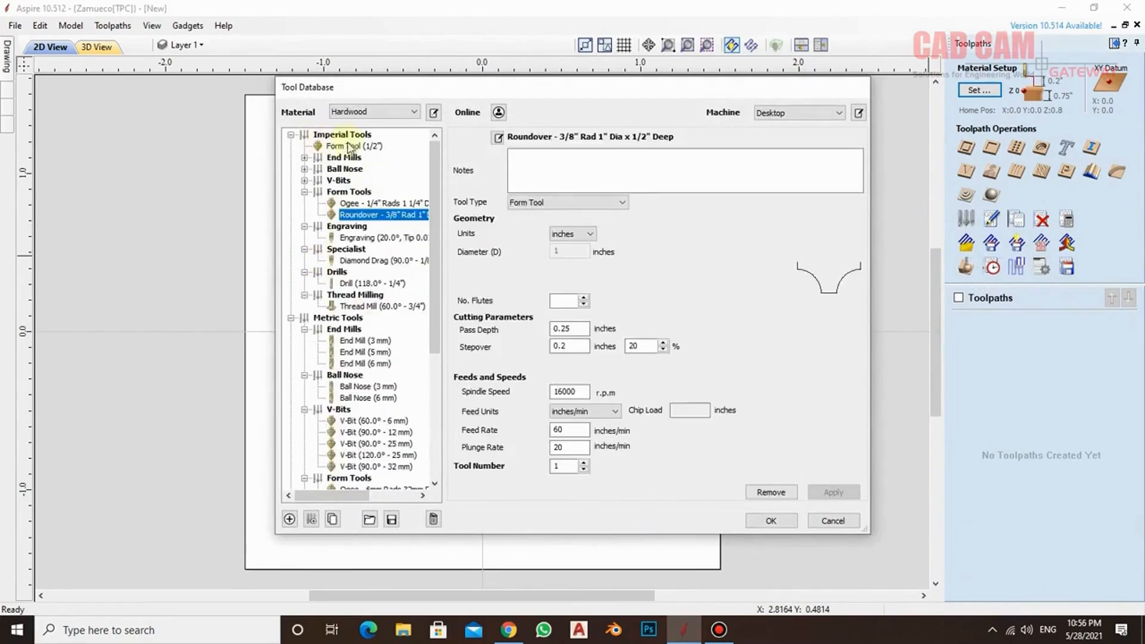
click(346, 147)
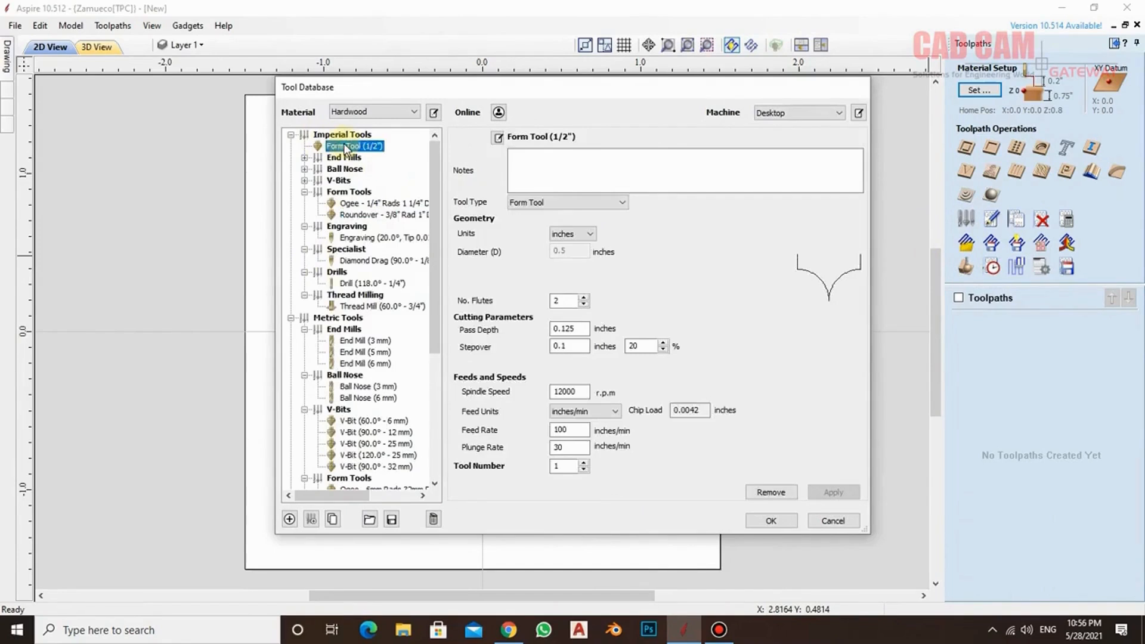
click(345, 192)
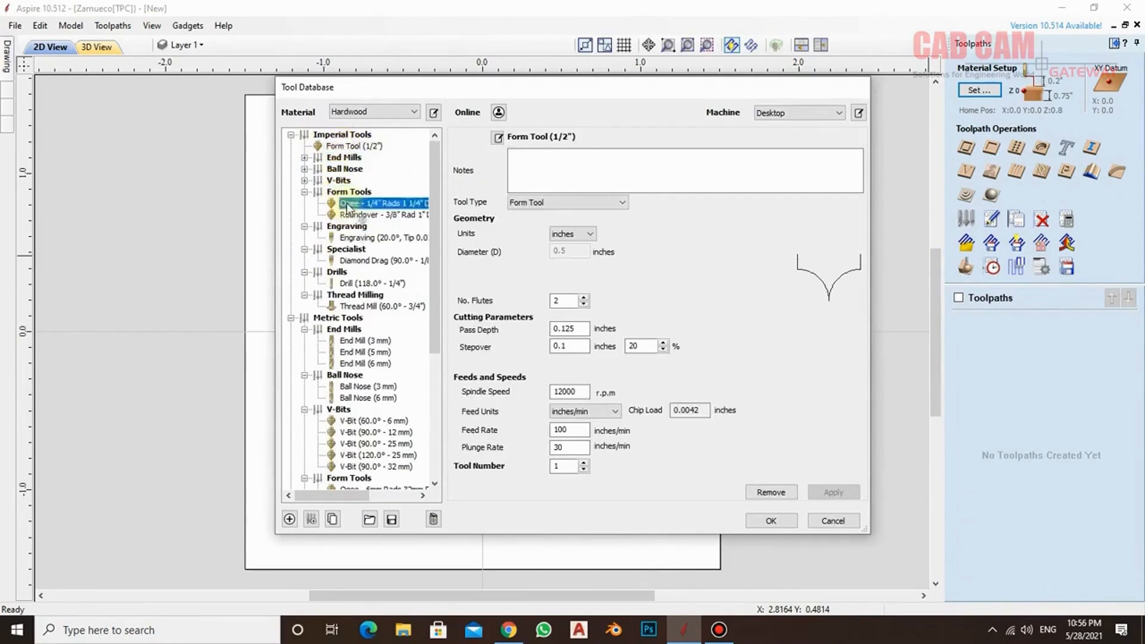
drag(344, 195, 345, 193)
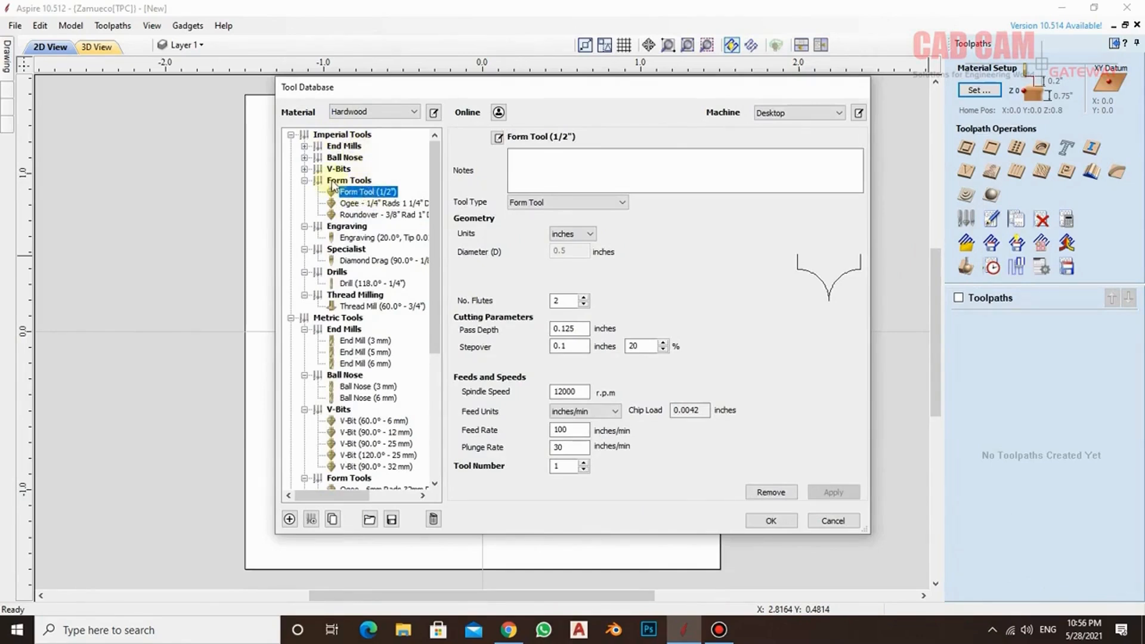
Compare the shapes and settings of the Ogee, Roundover and 1/2" form tools in the tool database.
click(363, 203)
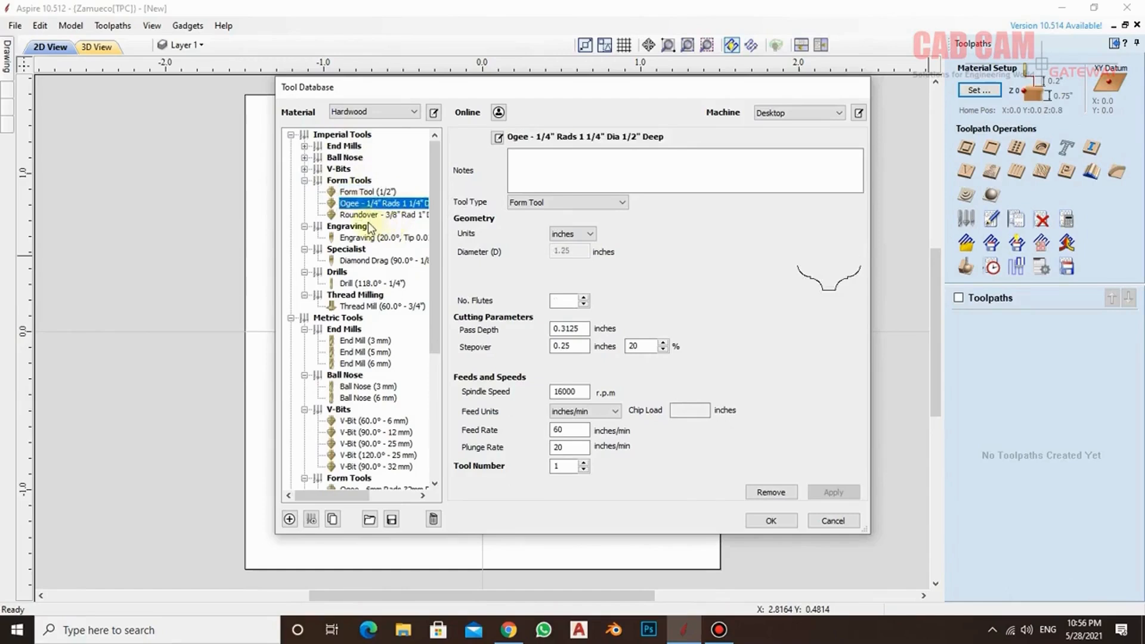
click(370, 215)
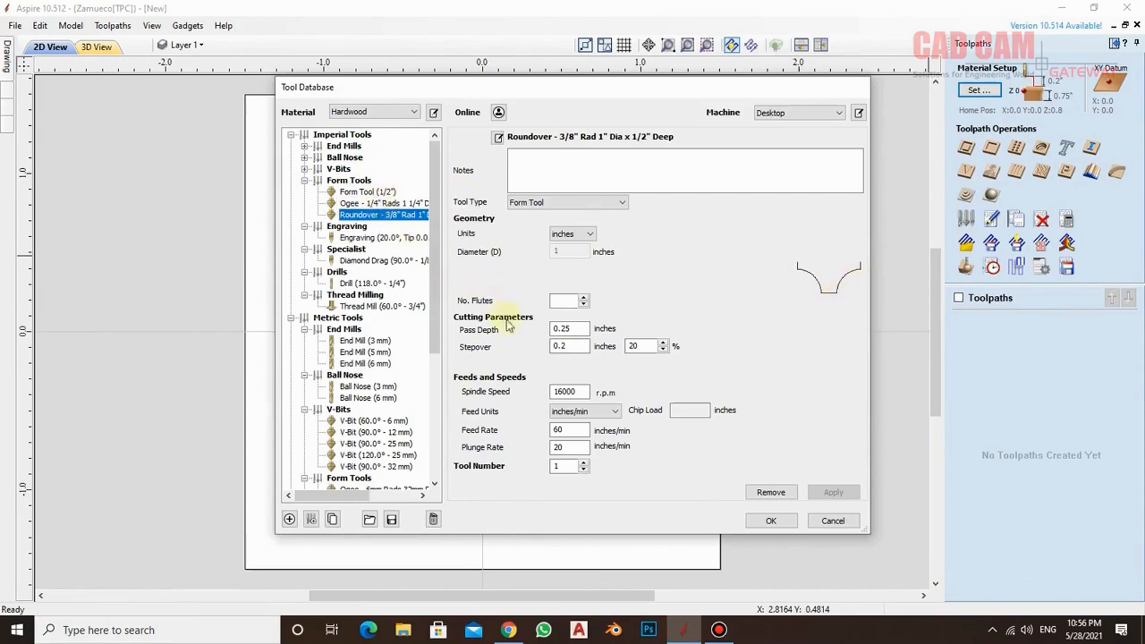
click(356, 203)
click(353, 191)
click(356, 204)
click(354, 192)
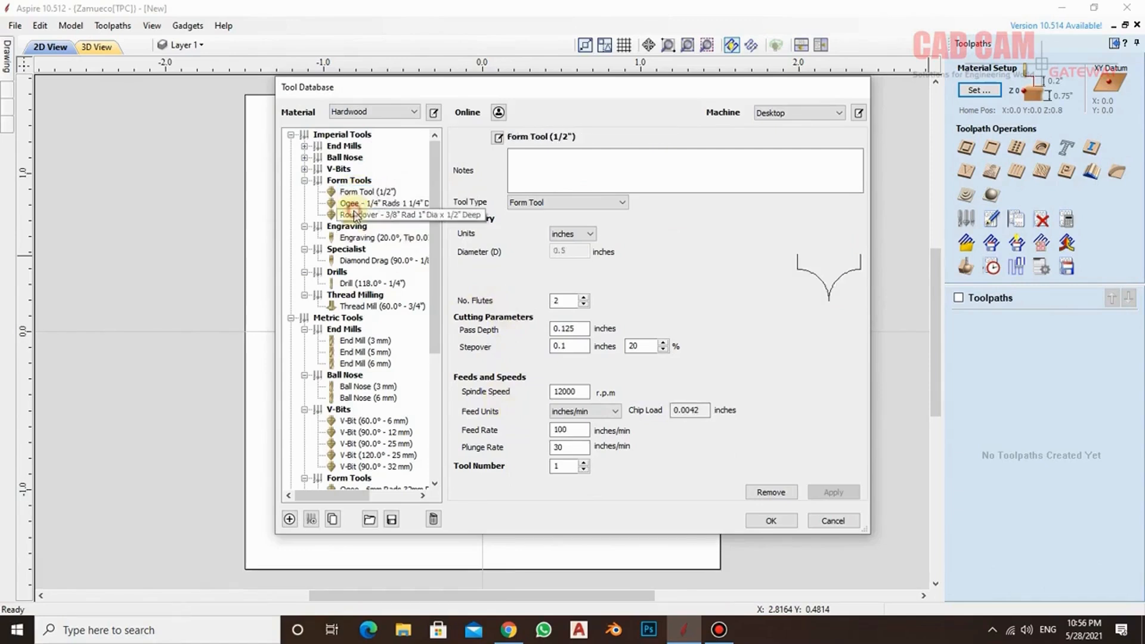
click(356, 215)
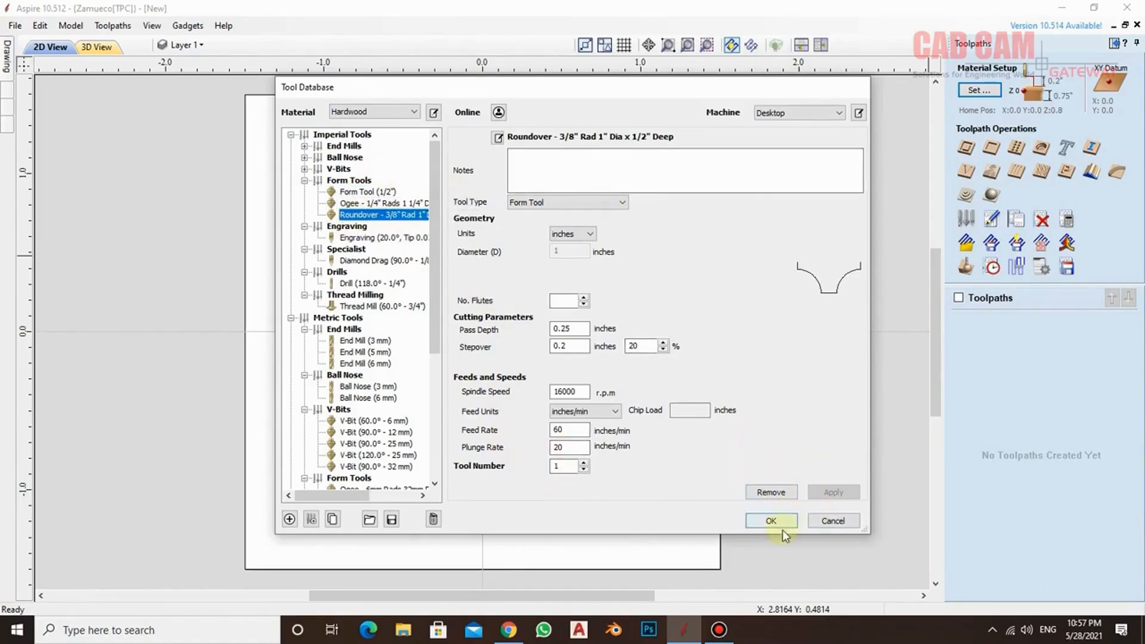
click(826, 524)
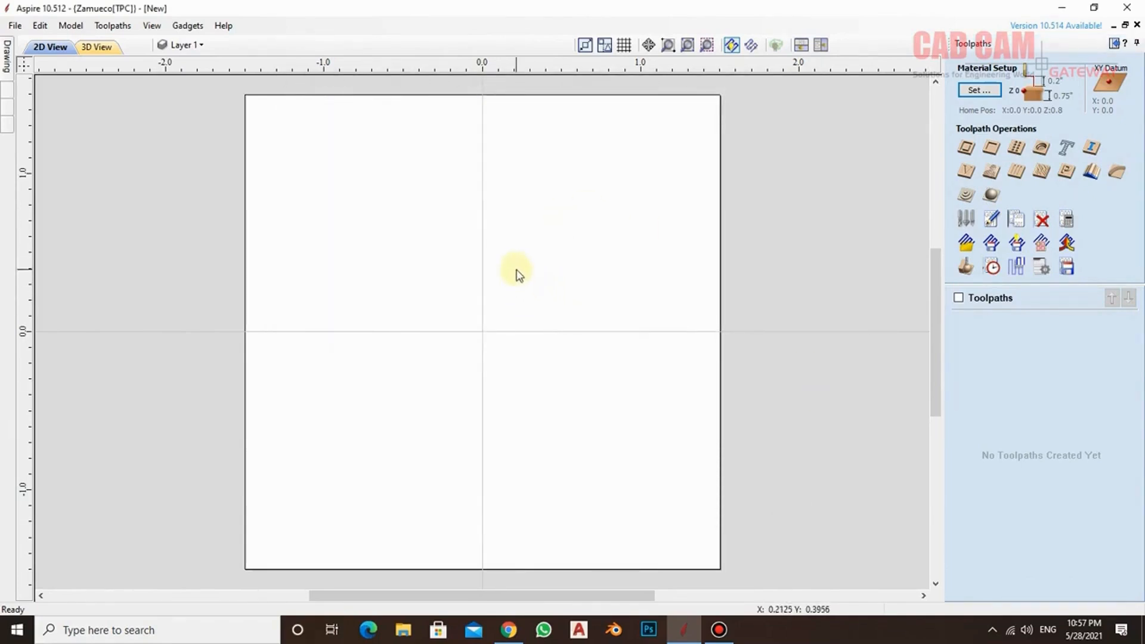
Draw a circle with a 0.25 inch radius centred on the origin.
click(1135, 42)
click(19, 142)
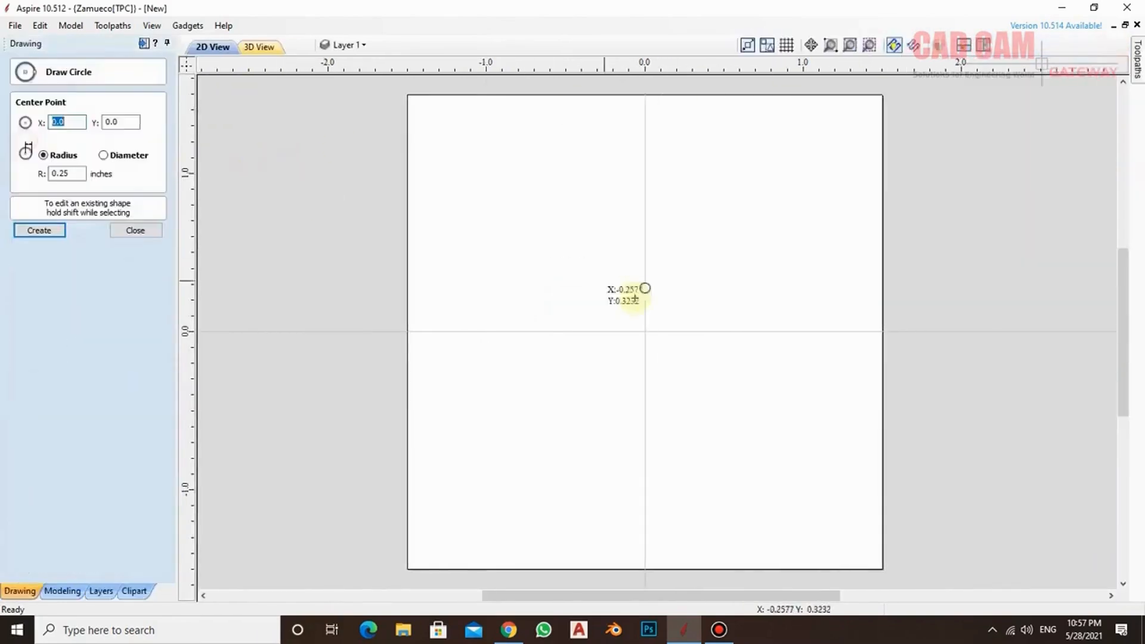
click(640, 333)
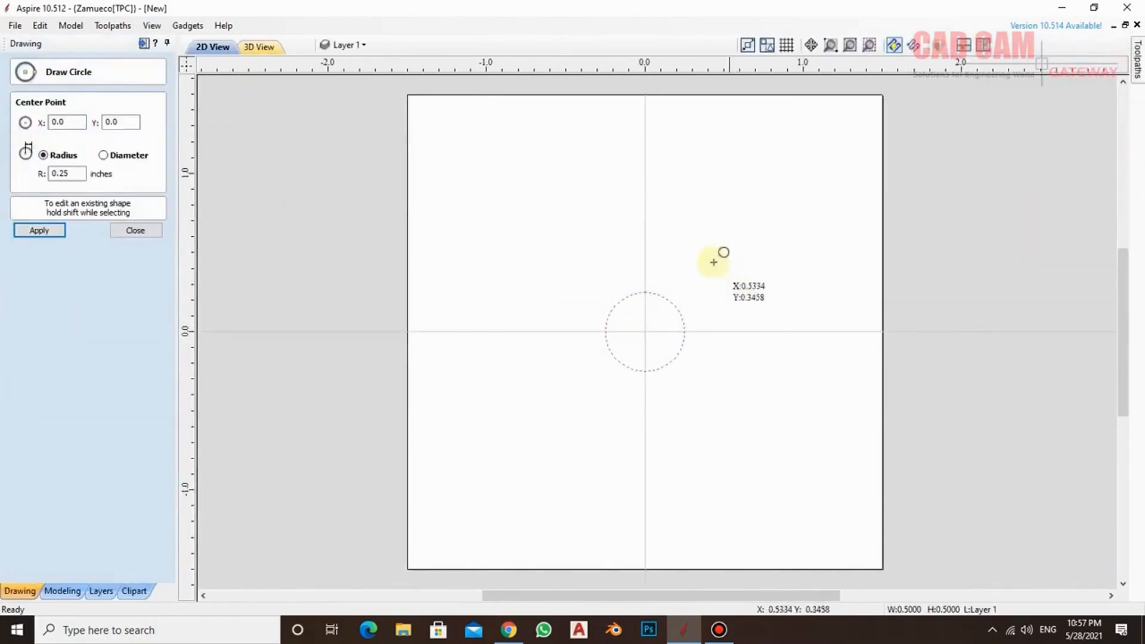
click(136, 230)
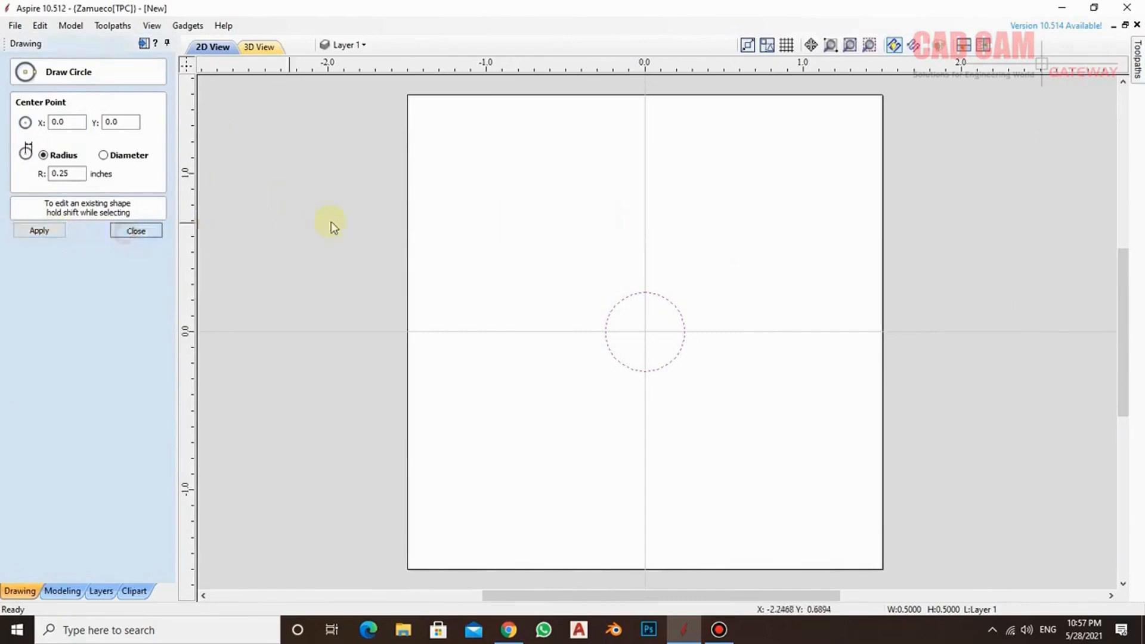
Undo the circle and the deletion of the half profile.
click(656, 370)
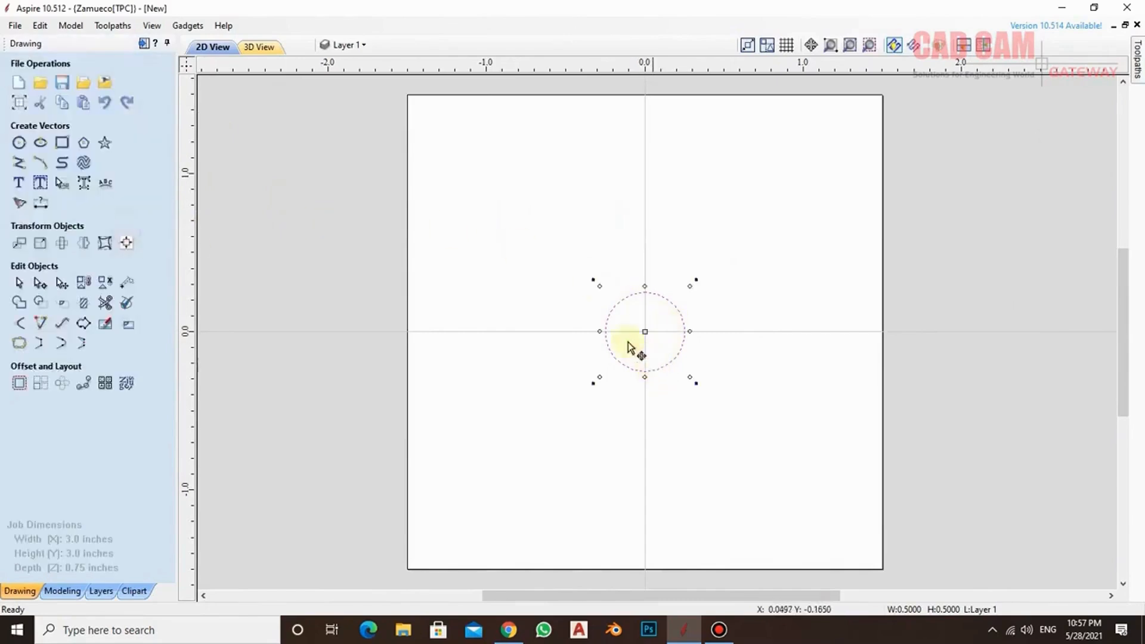
click(19, 163)
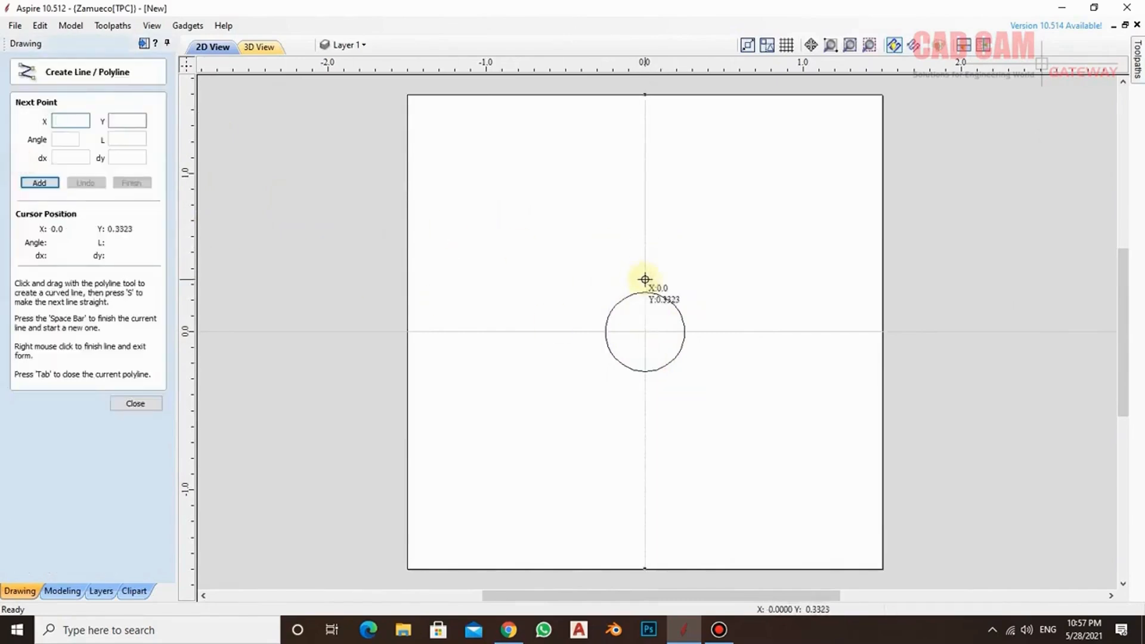
click(131, 403)
key(ctrl+z)
key(ctrl+z)
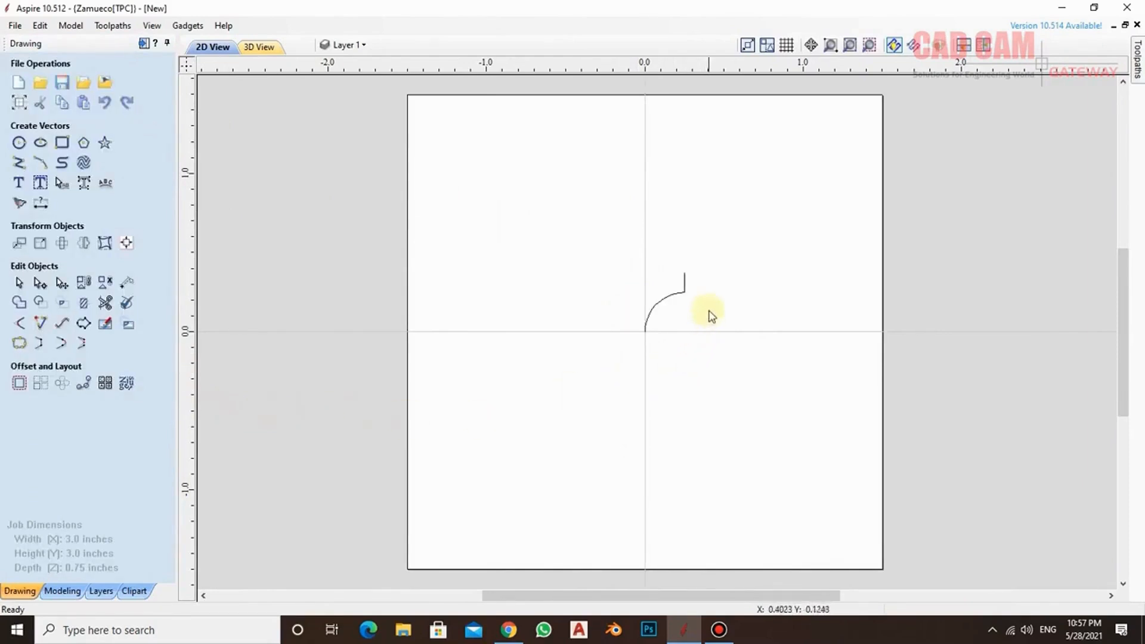
Draw a three-point arc rightward from the vertical line's base and reshape its nodes into a smooth upward curve about 0.15 by 0.13 inch.
click(685, 276)
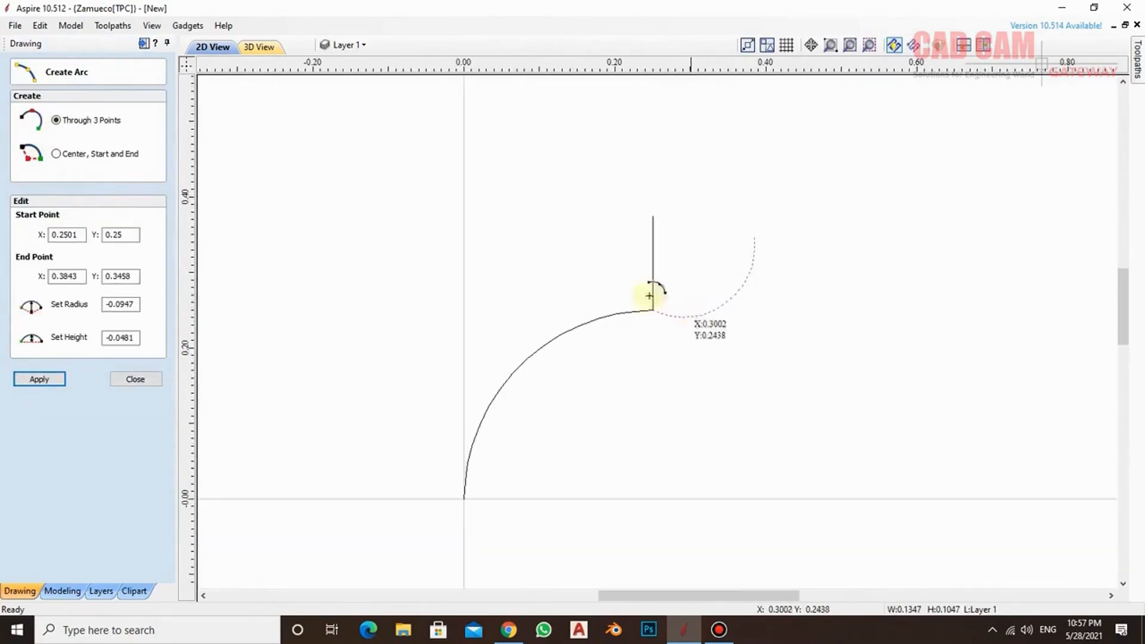
click(135, 379)
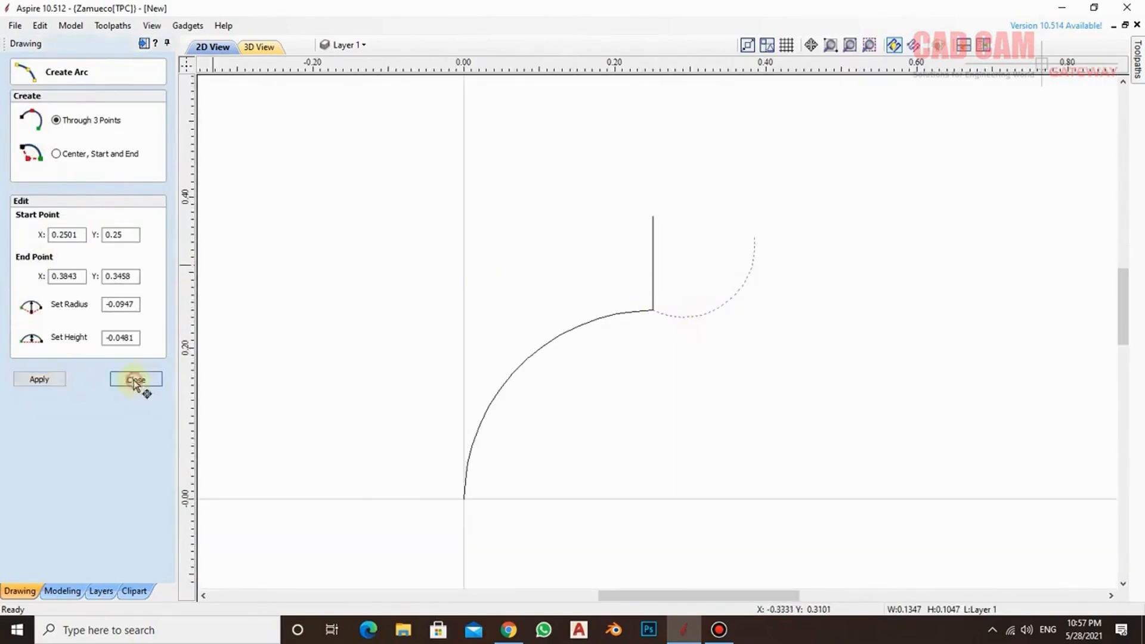
click(41, 284)
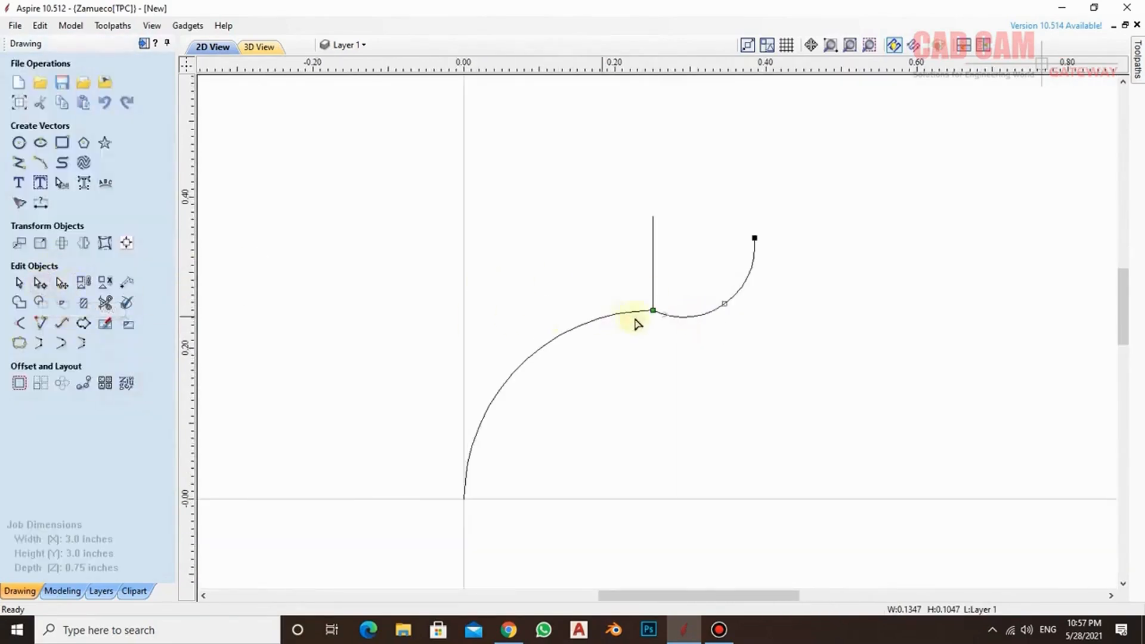
drag(725, 302, 728, 282)
drag(727, 283, 728, 282)
drag(754, 238, 763, 213)
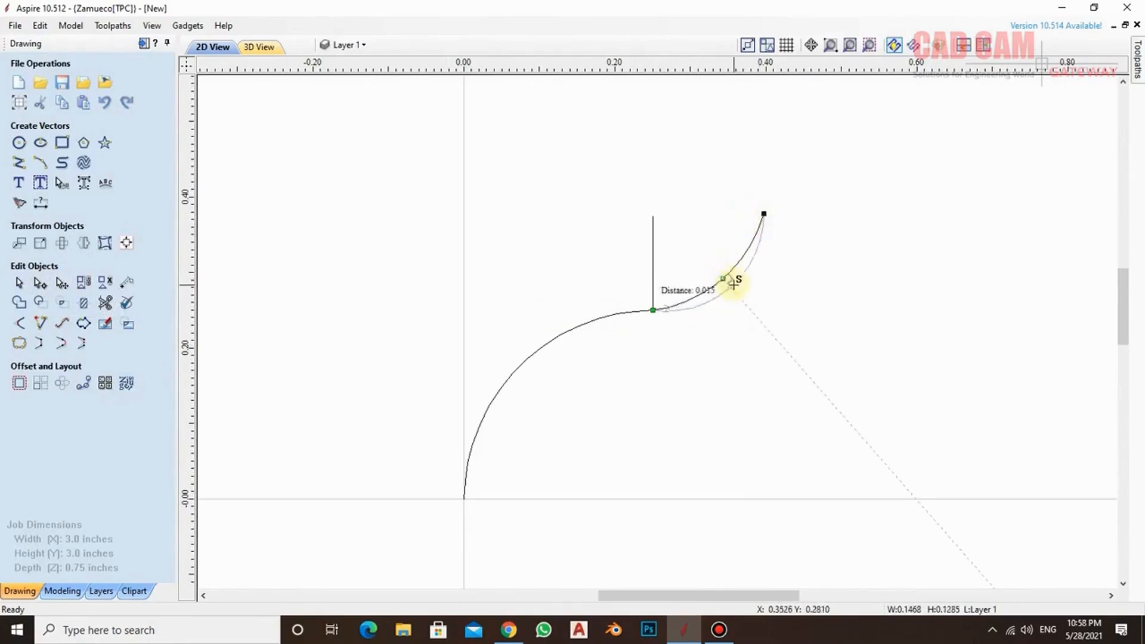
click(790, 303)
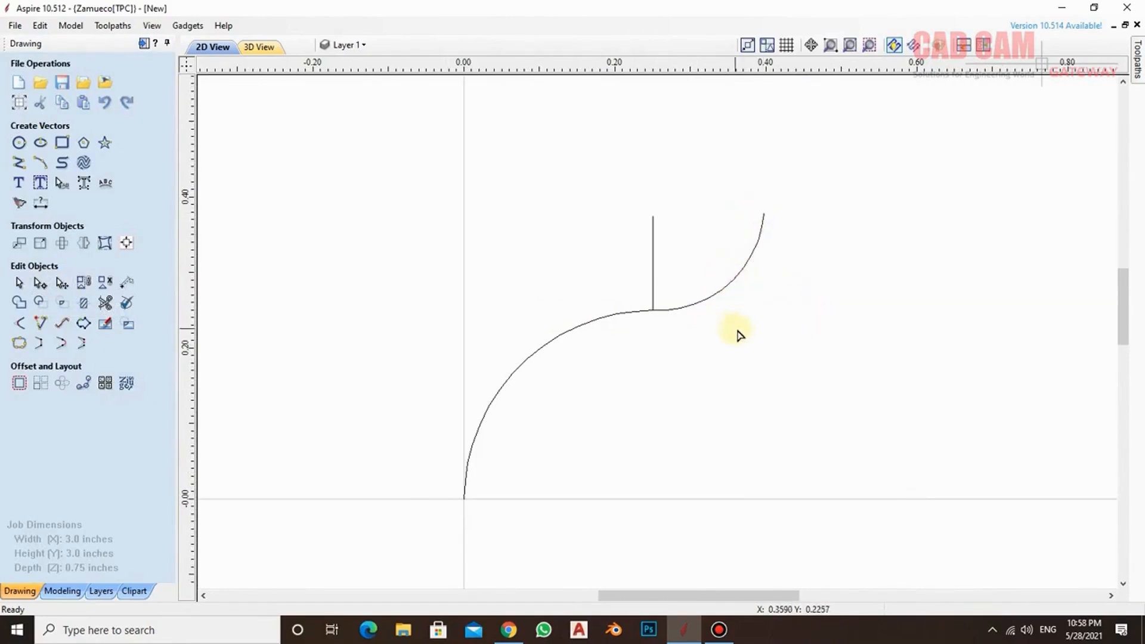
Draw a polyline from the upper arc's end, 0.125 inch horizontally outward and then 0.125 inch vertically upward.
scroll(739, 332, down, 3)
scroll(754, 294, up, 2)
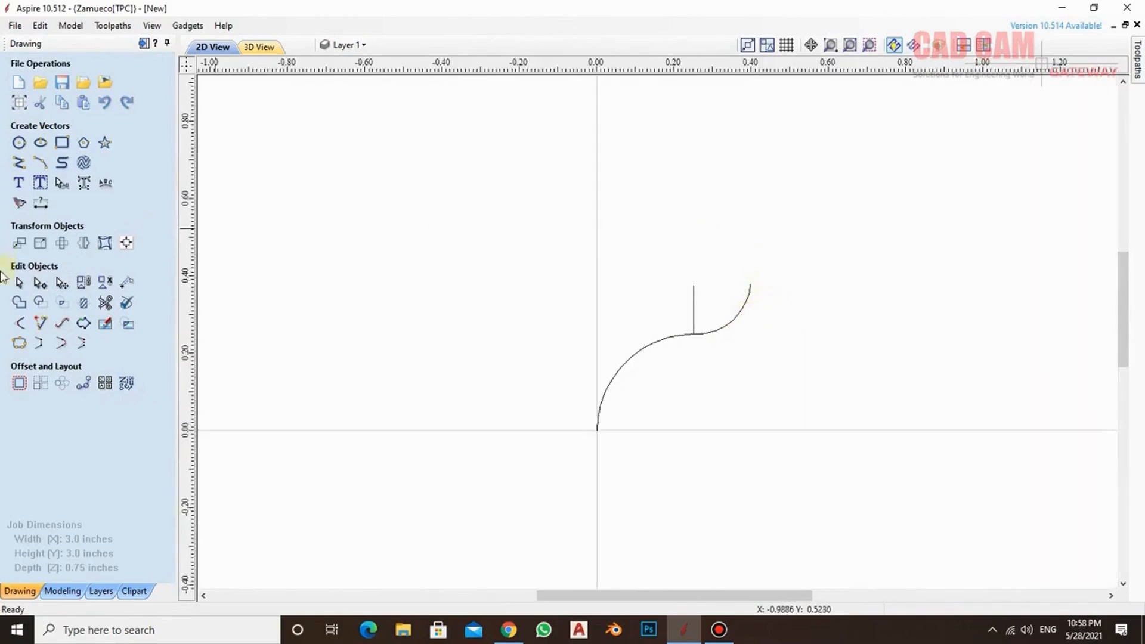
click(19, 166)
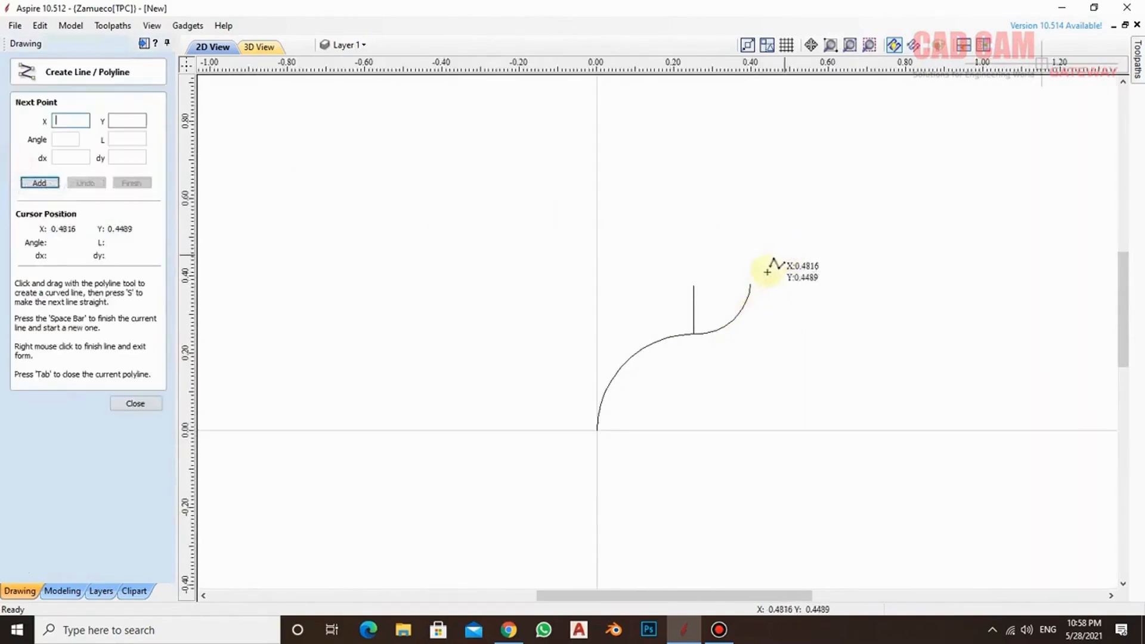
click(749, 285)
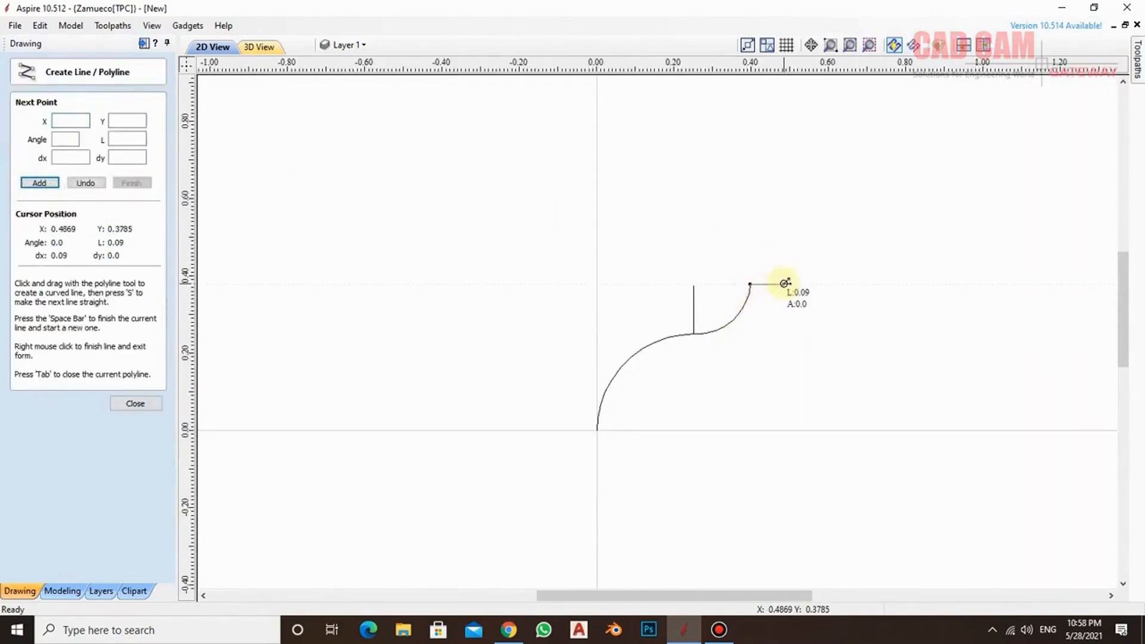
click(73, 158)
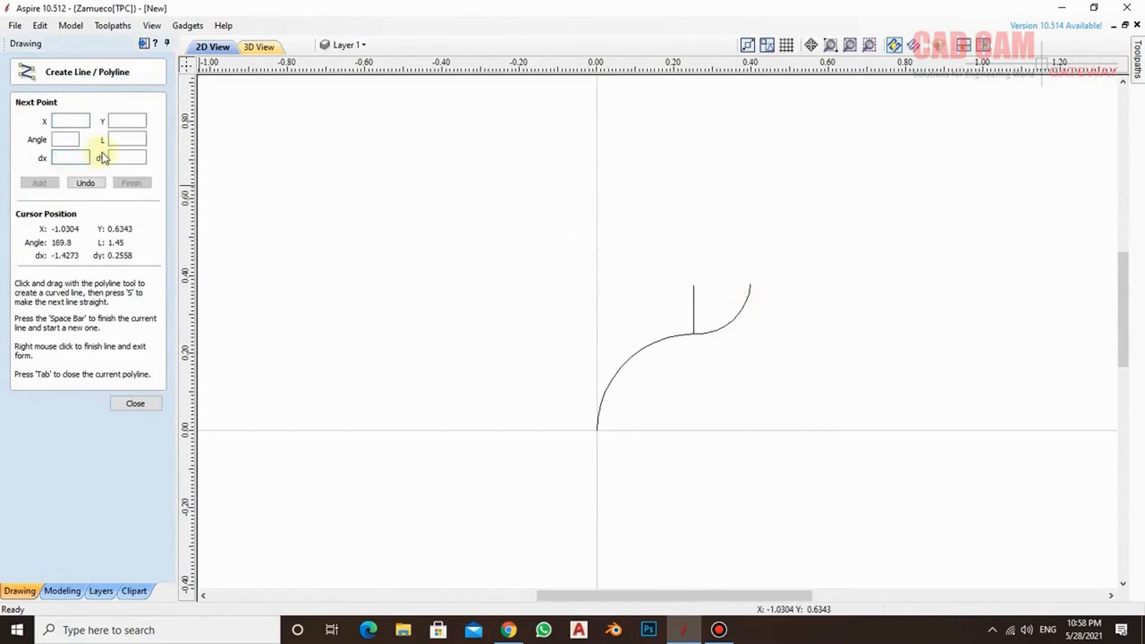
text(.125)
key(Return)
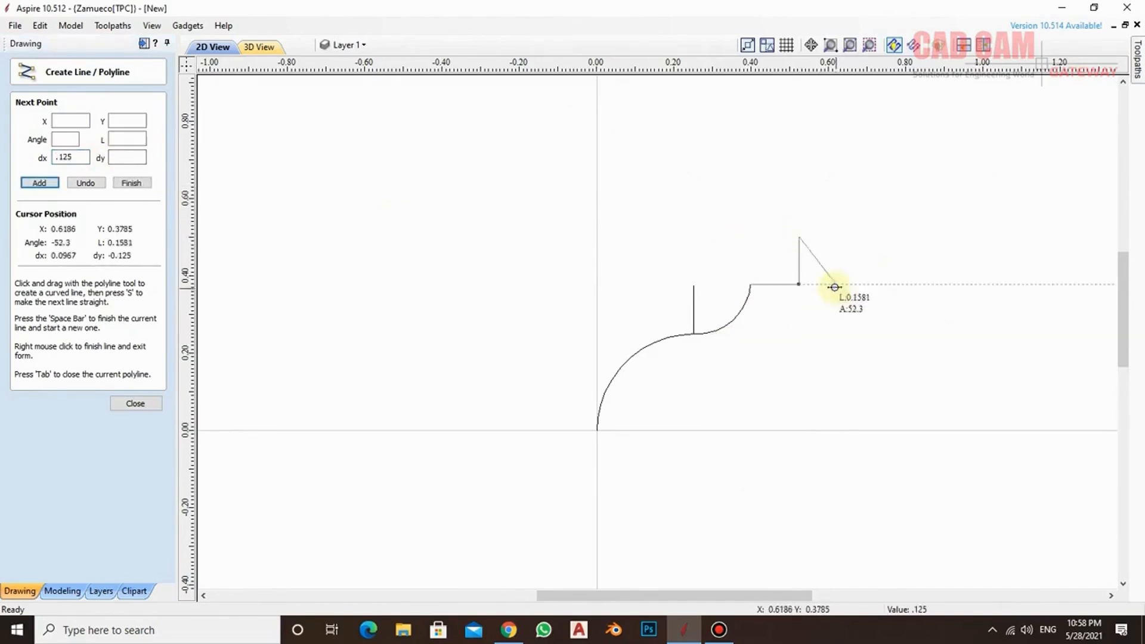
right_click(833, 285)
Trim away the vertical line standing where the two curves meet.
drag(704, 308, 672, 281)
click(105, 303)
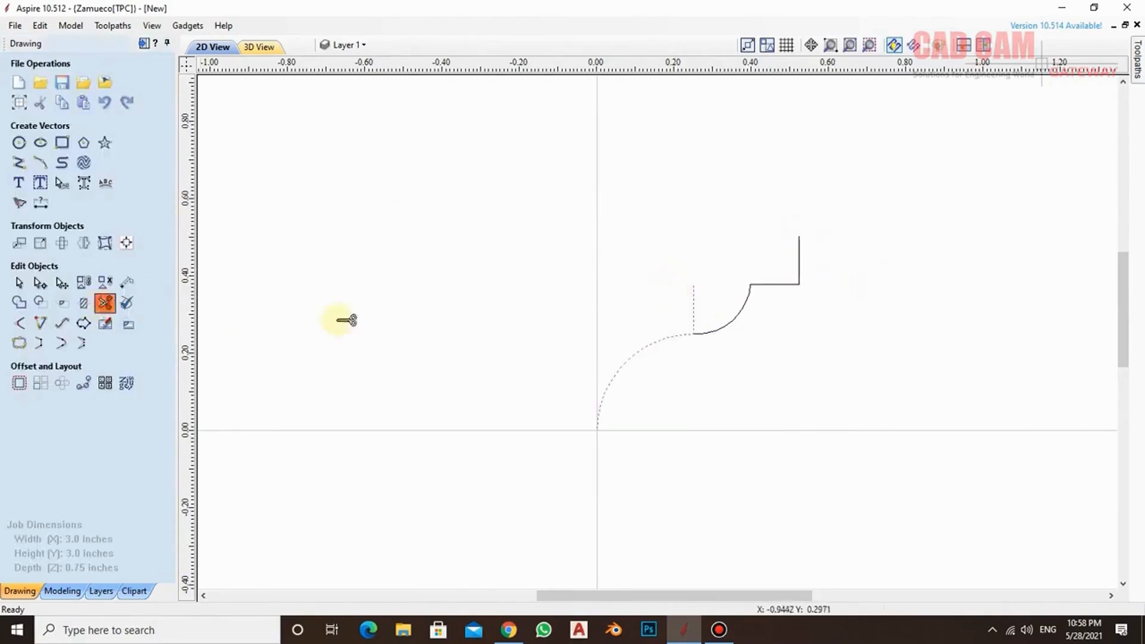
click(694, 306)
key(Escape)
Join all the profile pieces into a single open vector.
mouse_move(838, 210)
mouse_down()
mouse_move(612, 379)
mouse_move(582, 469)
mouse_up()
click(19, 342)
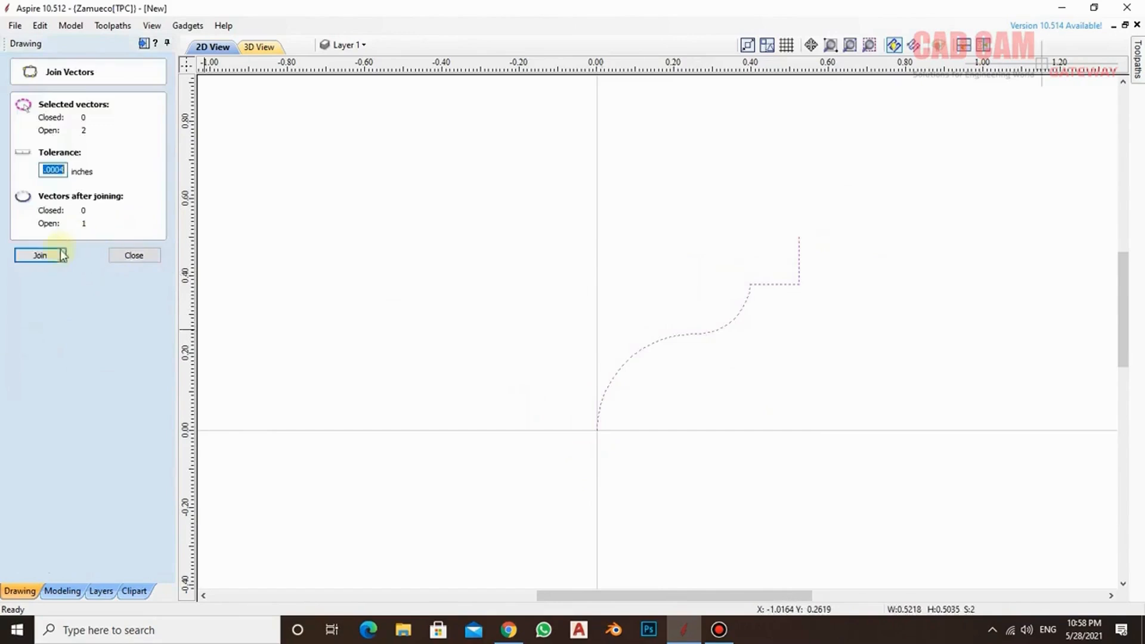
click(63, 253)
click(128, 255)
Add a new tool to the tool database from the joined profile, with Form Tool as its type.
scroll(540, 370, down, 3)
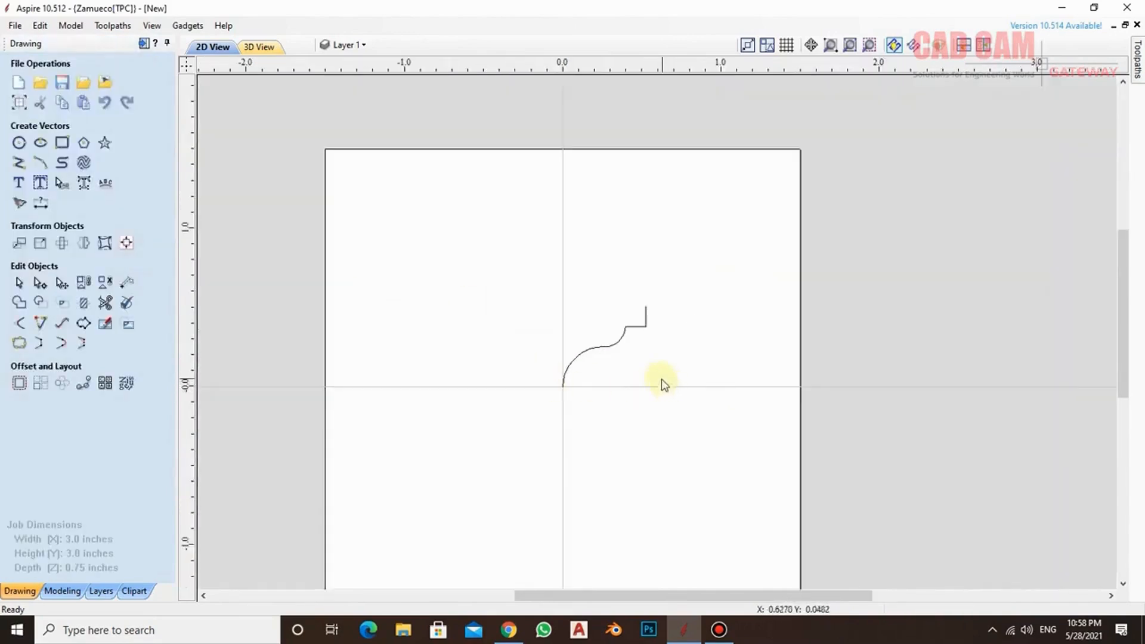
click(627, 328)
click(143, 43)
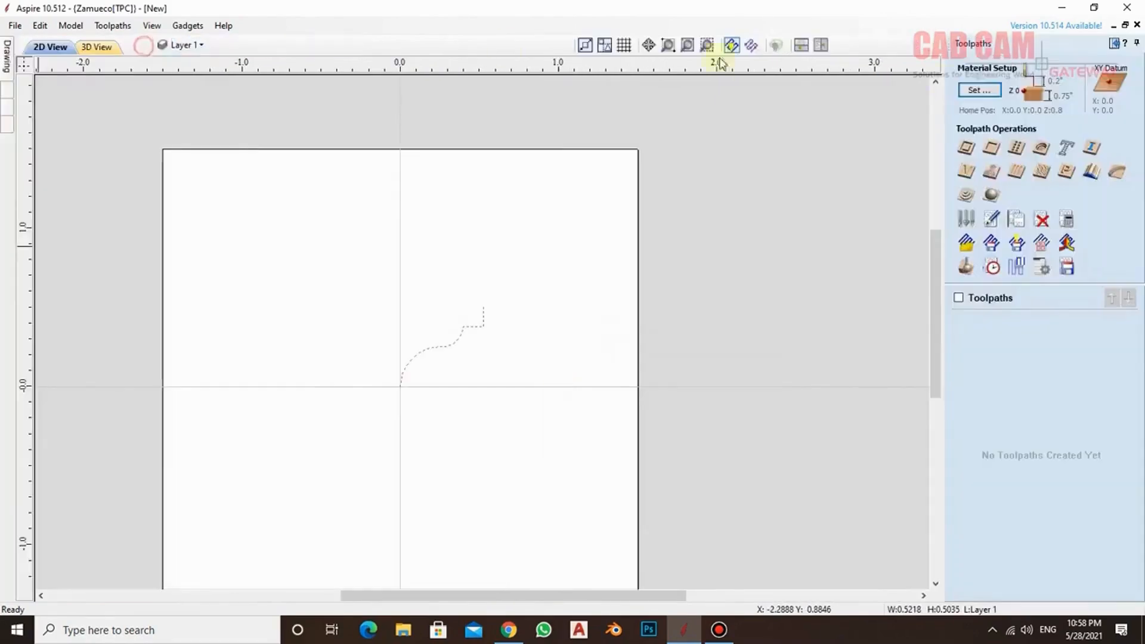
click(961, 222)
click(292, 519)
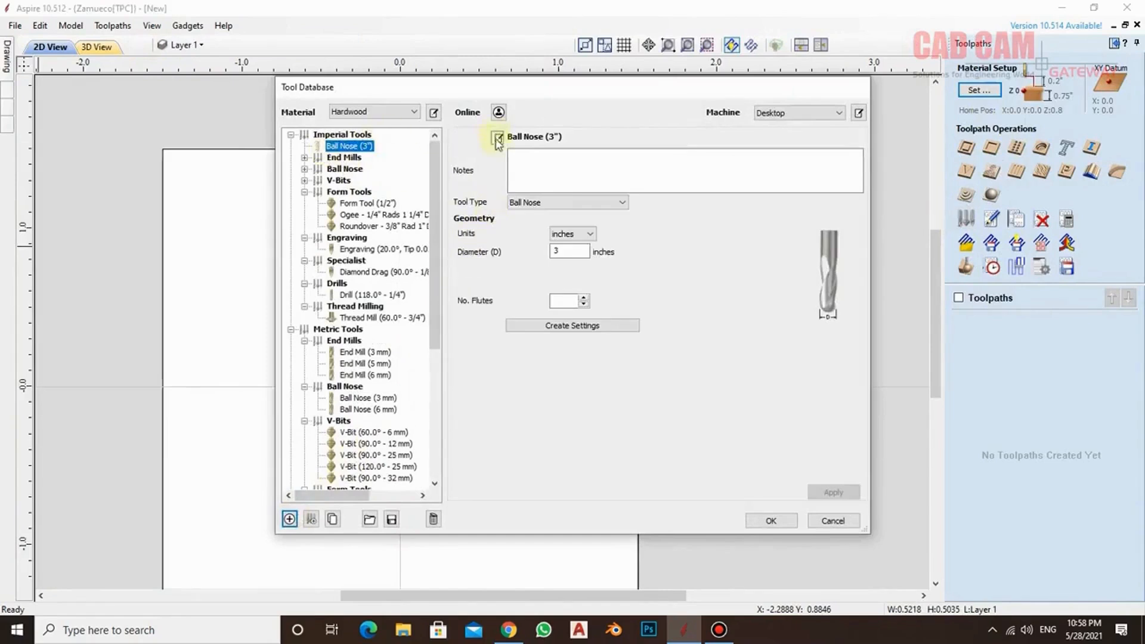
click(548, 202)
click(558, 312)
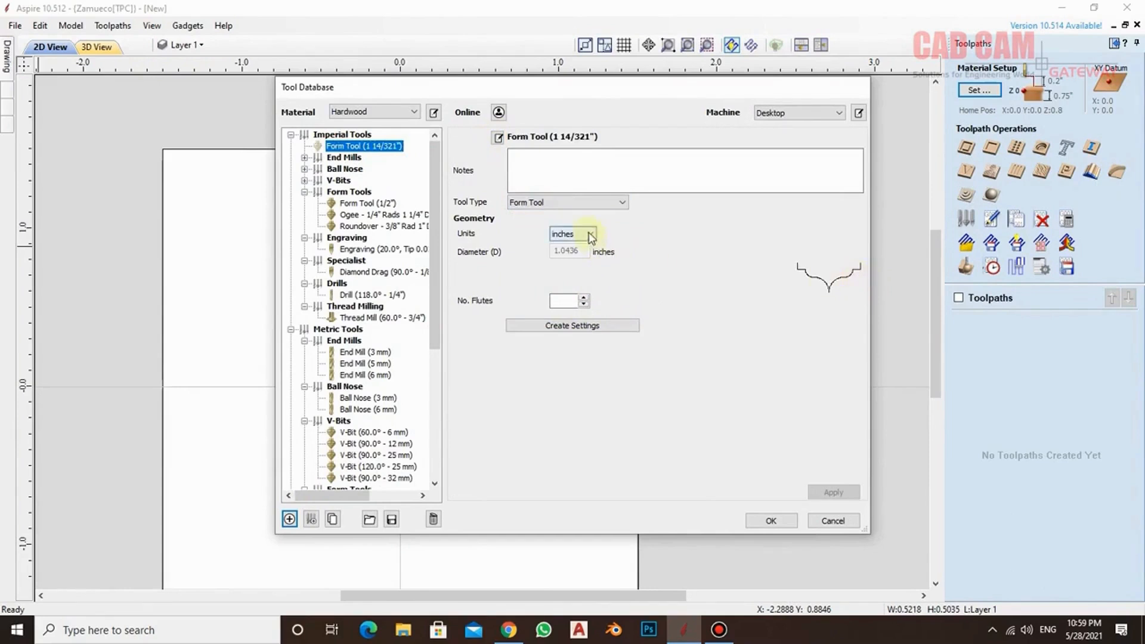
Give the new form tool 2 flutes and default cutting settings, and move it into the imperial Form Tools group.
click(583, 298)
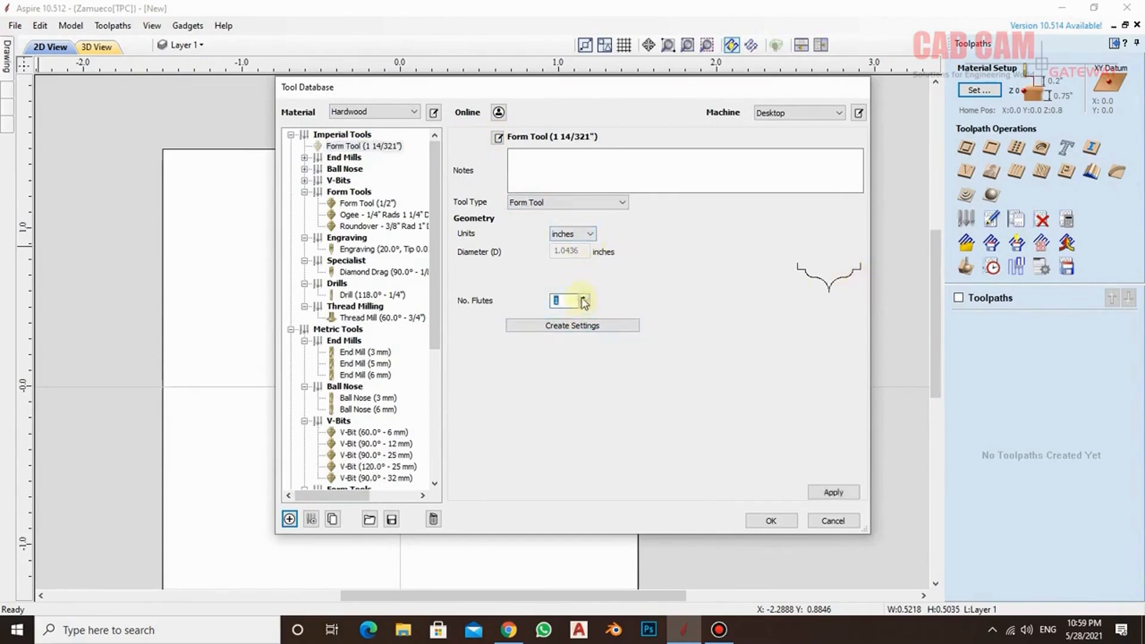
click(584, 298)
click(587, 326)
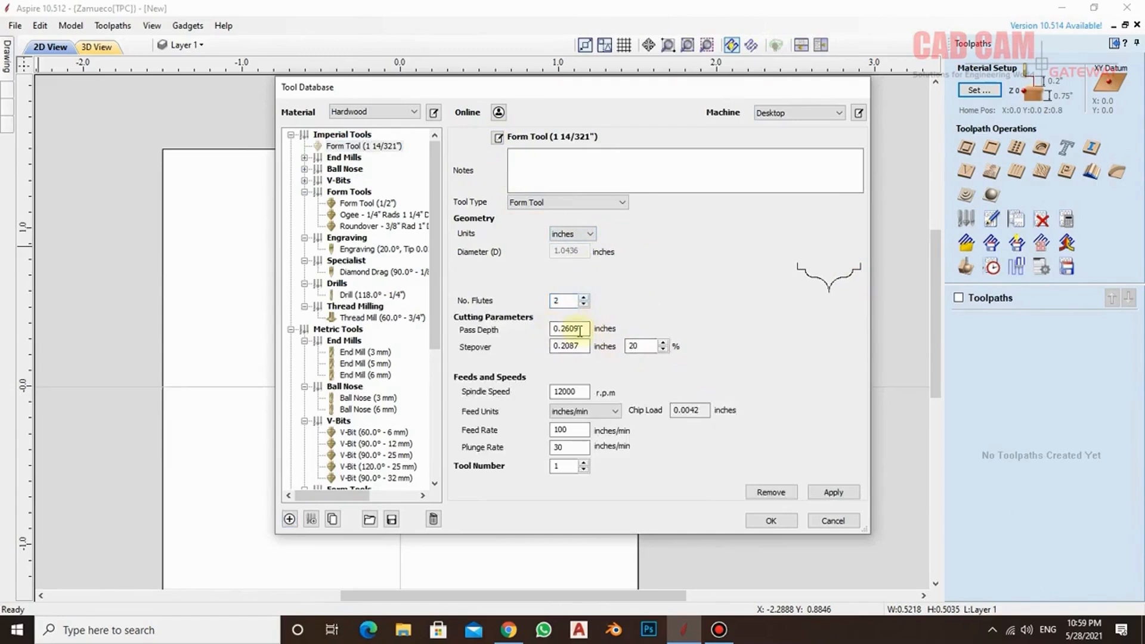
click(829, 494)
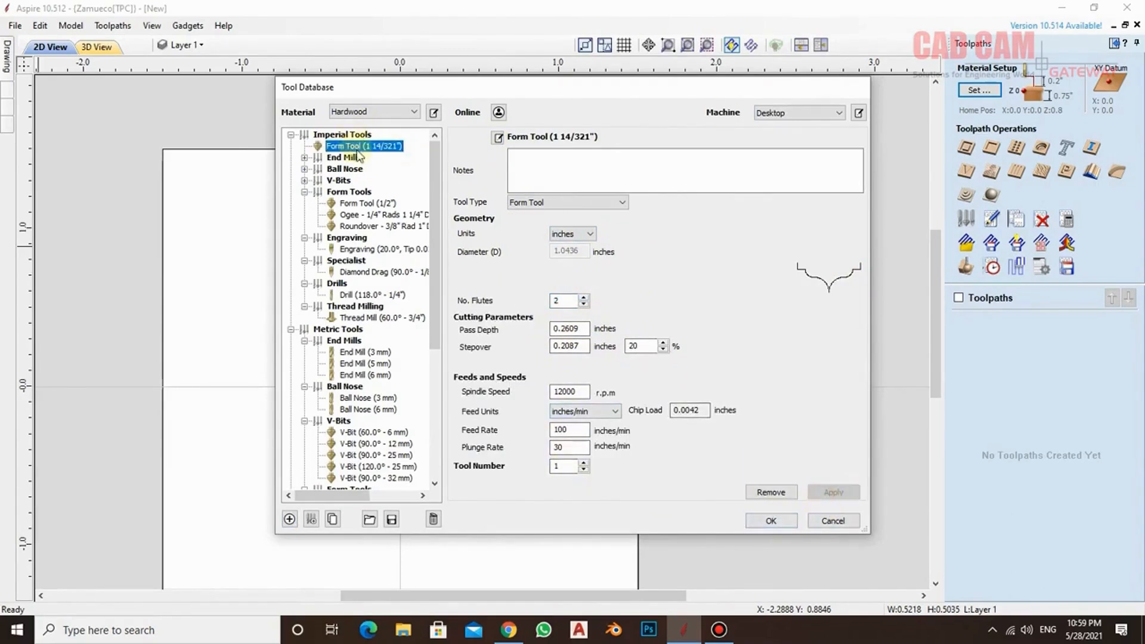
drag(358, 152, 366, 207)
Compare the new form tool with the 1/2", Ogee and Roundover tools, then dismiss the tool database and deselect the profile.
click(349, 181)
click(364, 192)
click(360, 204)
click(355, 215)
click(357, 226)
click(351, 215)
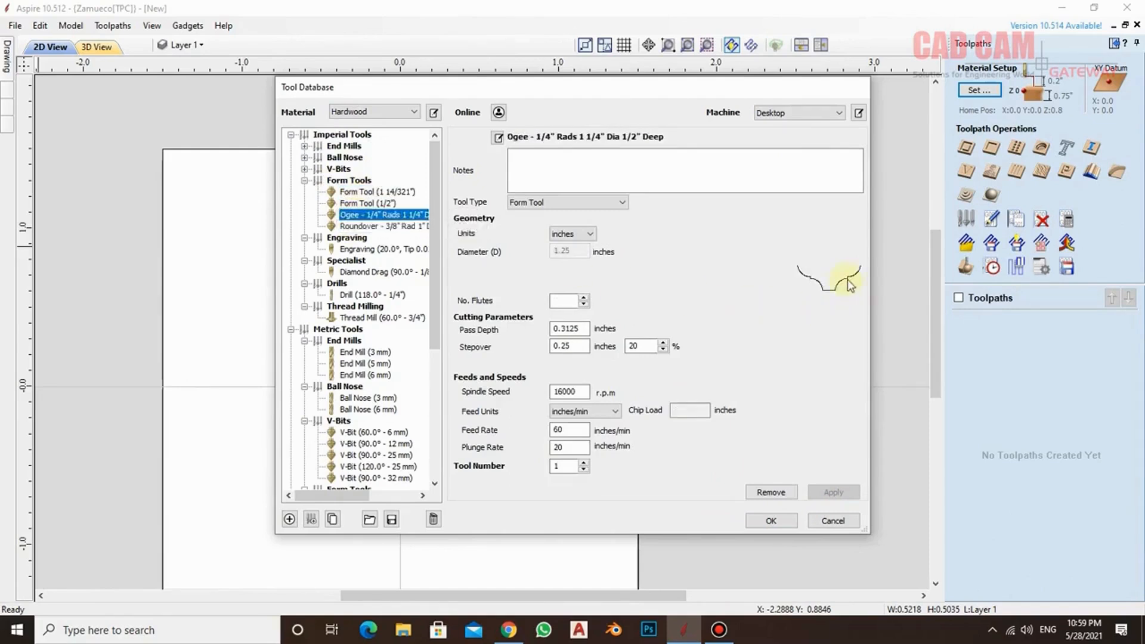
click(377, 192)
click(353, 180)
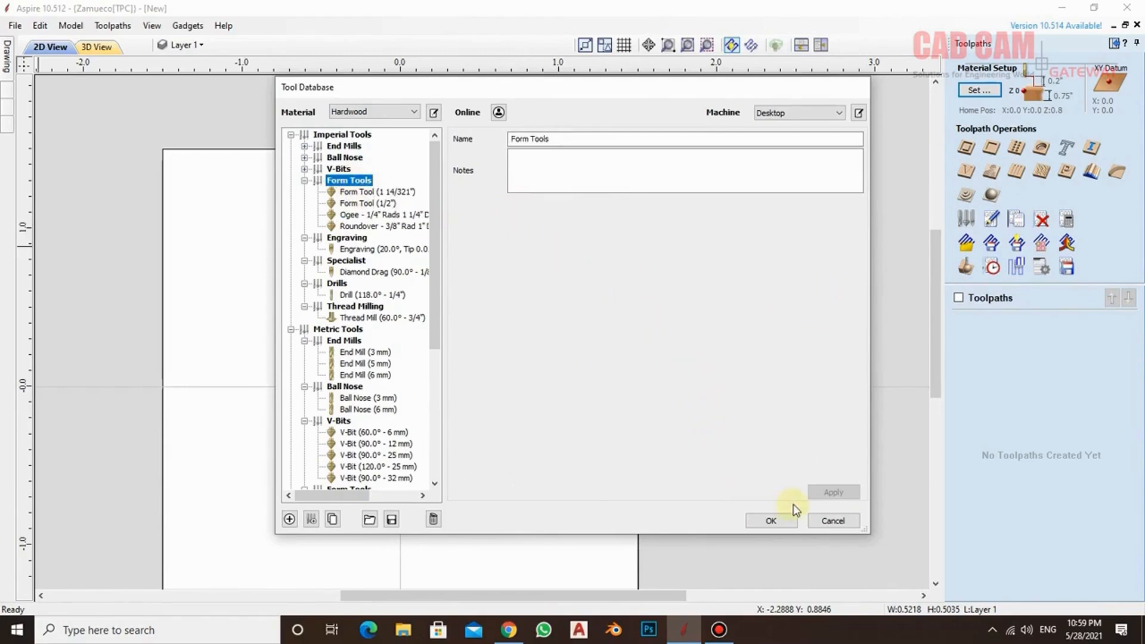
click(822, 522)
click(547, 412)
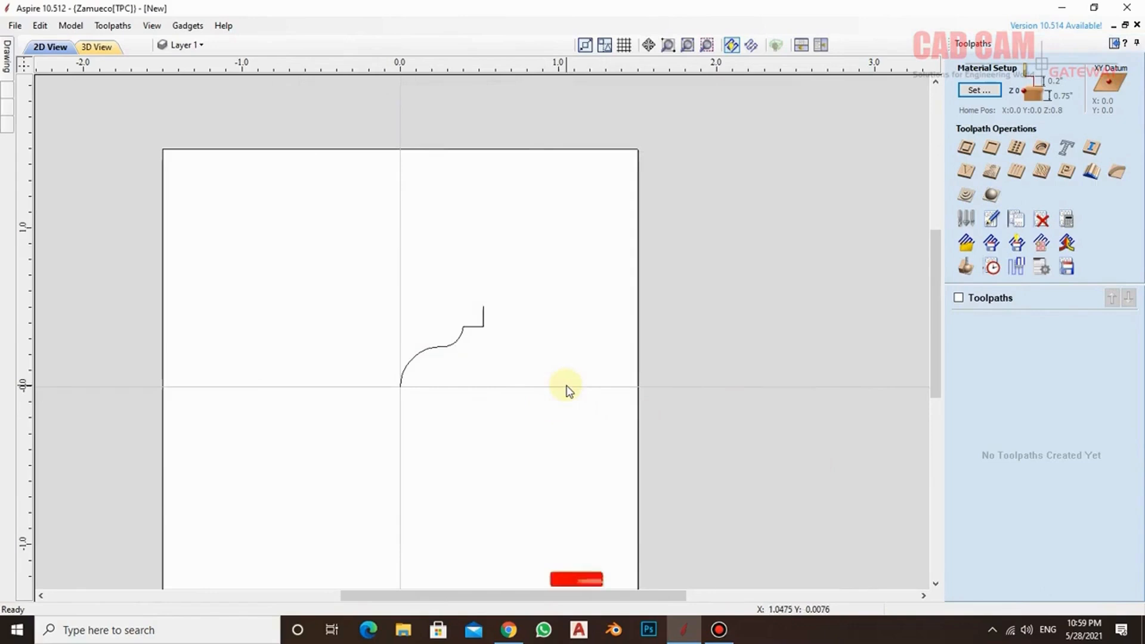